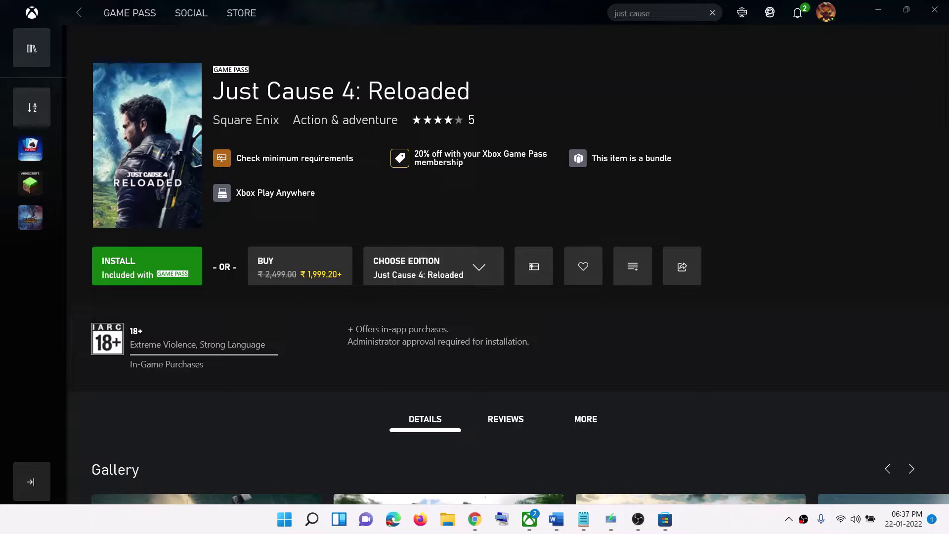
# Step: Check the Just Cause 4: Reloaded title against Word's Step 1 account note, then launch Microsoft Store
pyautogui.moveTo(368, 93); pyautogui.dragTo(470, 94)
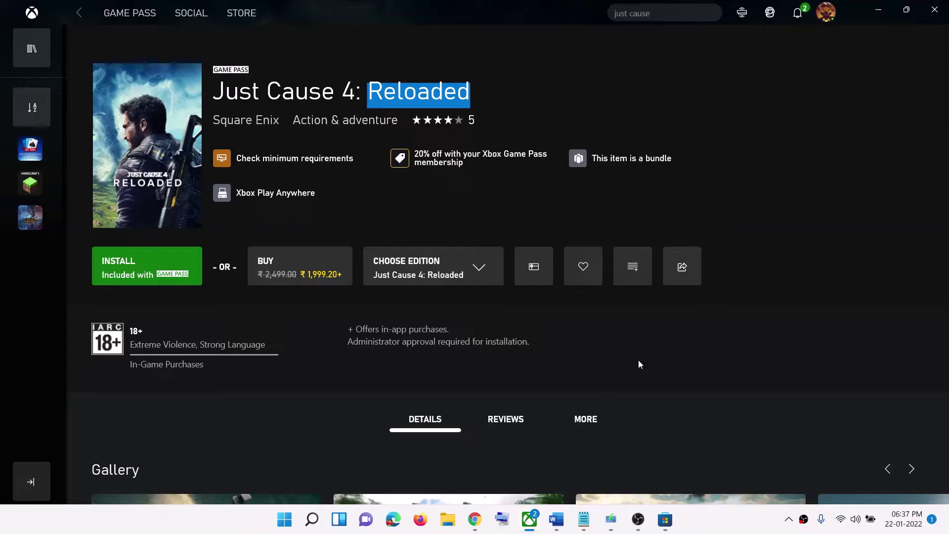
pyautogui.click(557, 520)
pyautogui.moveTo(150, 232); pyautogui.dragTo(846, 234)
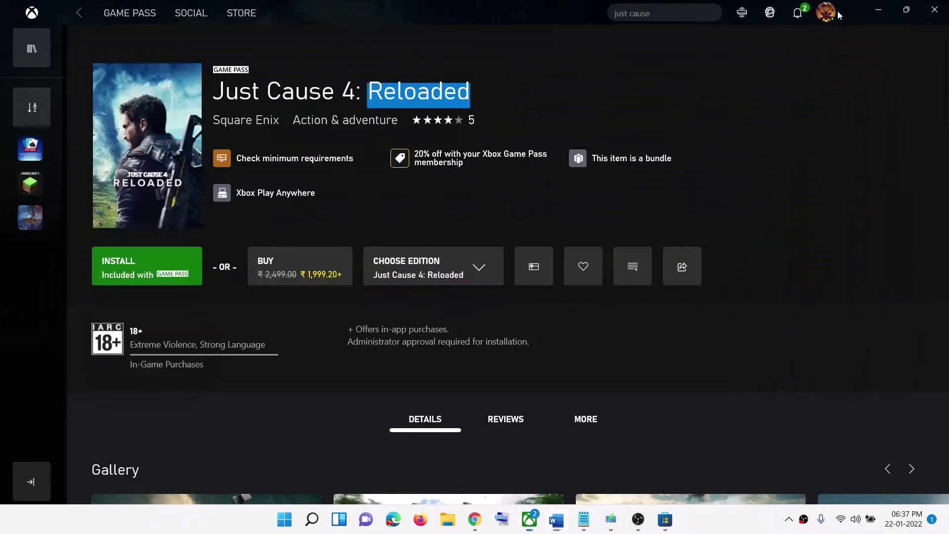
pyautogui.click(835, 10)
pyautogui.click(664, 520)
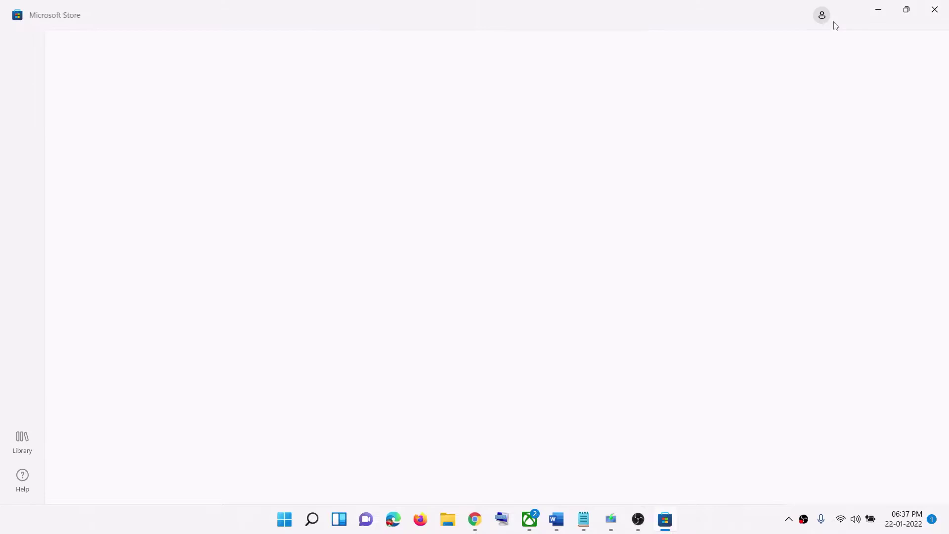
# Step: Sign out of Microsoft Store and sign back in with the first listed account and its PIN
pyautogui.click(821, 16)
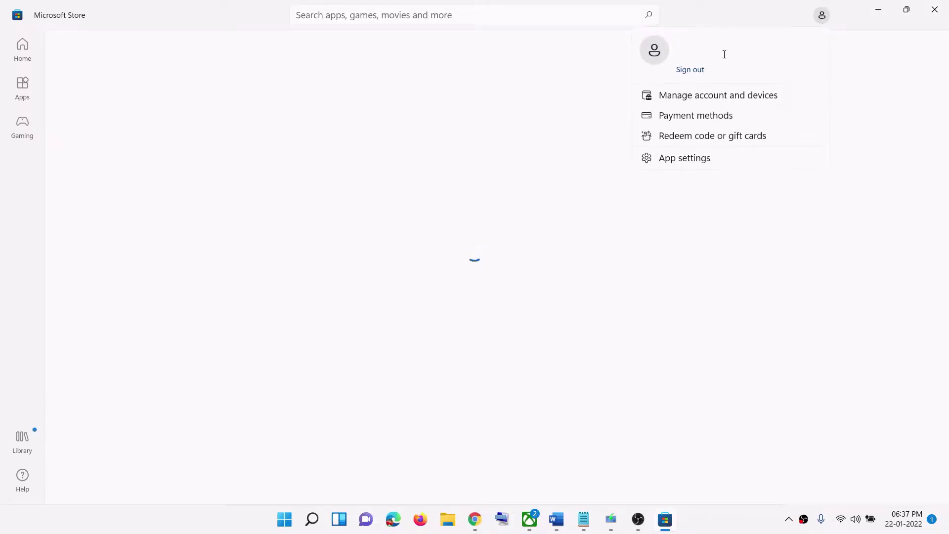
pyautogui.click(694, 74)
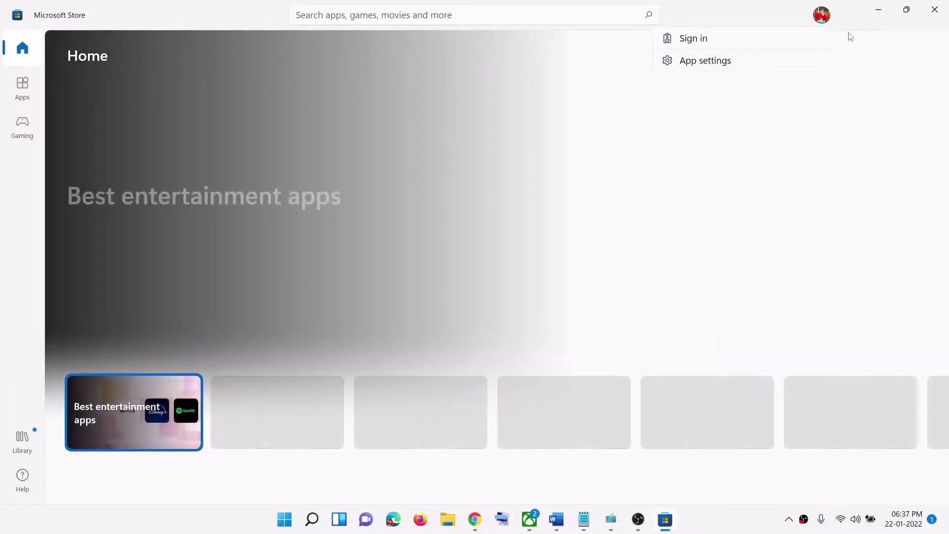
pyautogui.click(694, 39)
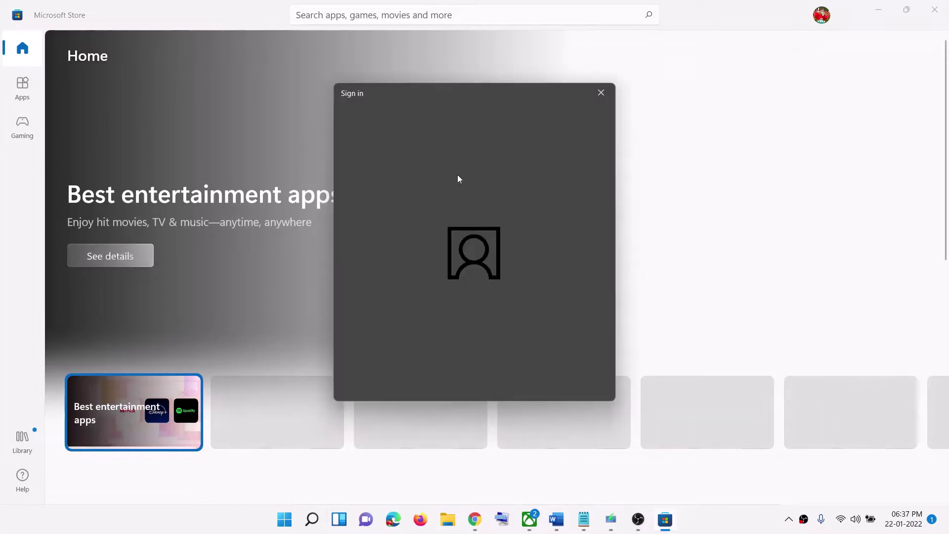
pyautogui.click(386, 181)
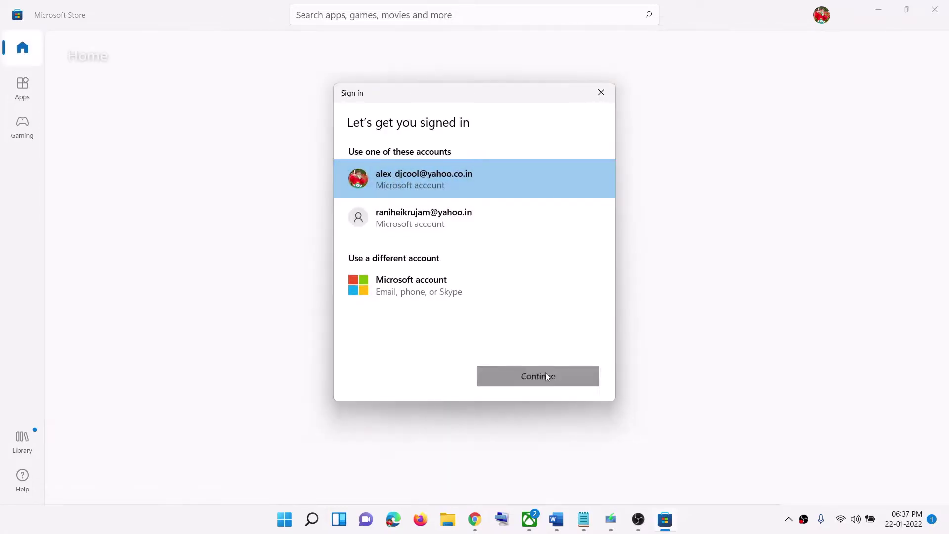
pyautogui.click(547, 377)
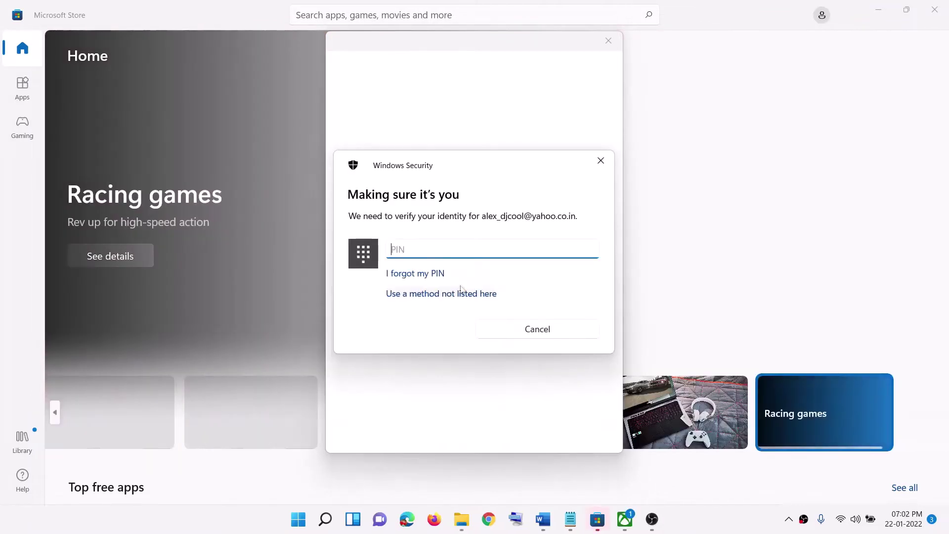
pyautogui.write('•••')
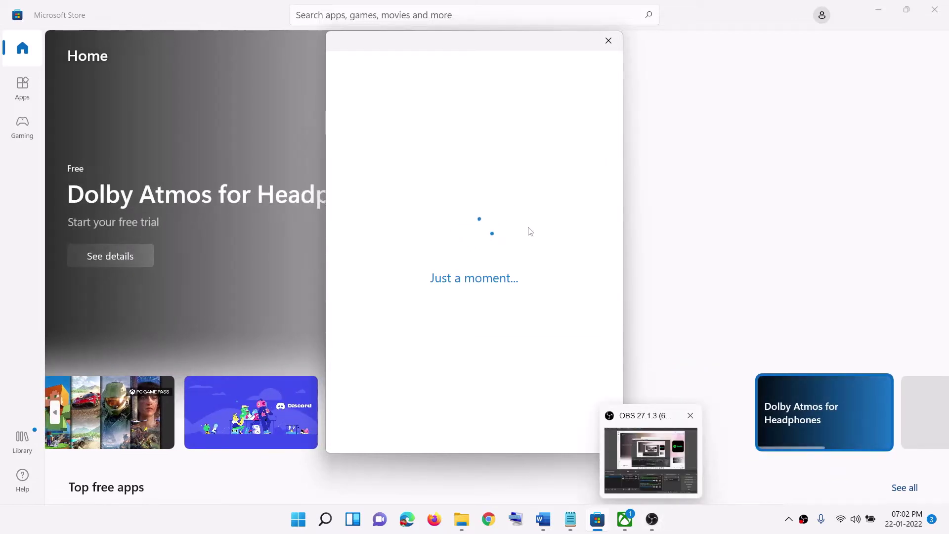
pyautogui.click(626, 523)
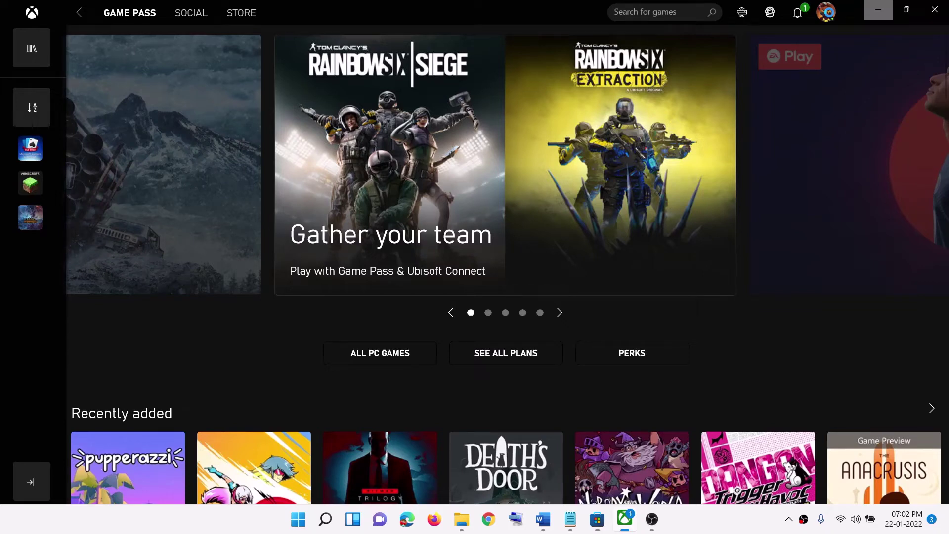
# Step: Sign out of the Xbox app account and start signing back in from the profile menu
pyautogui.click(826, 12)
pyautogui.click(730, 203)
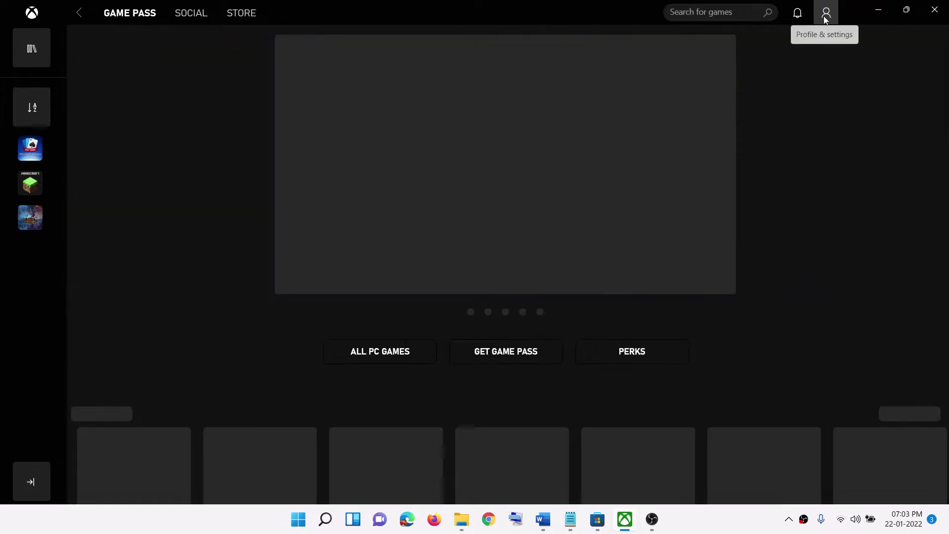
pyautogui.click(827, 14)
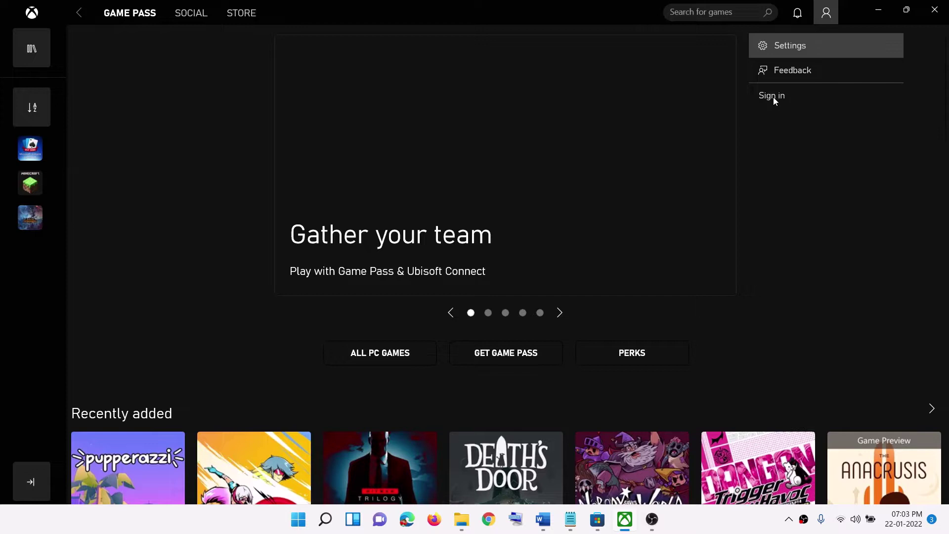
pyautogui.click(771, 96)
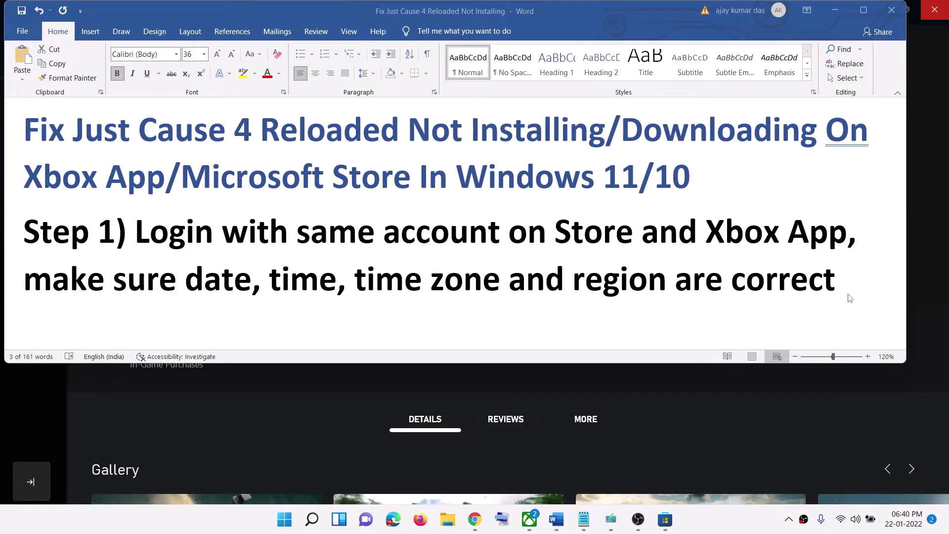
# Step: Bring up the Word notes, then open Date & time settings from the taskbar clock
pyautogui.hotkey('alt', 'Tab')
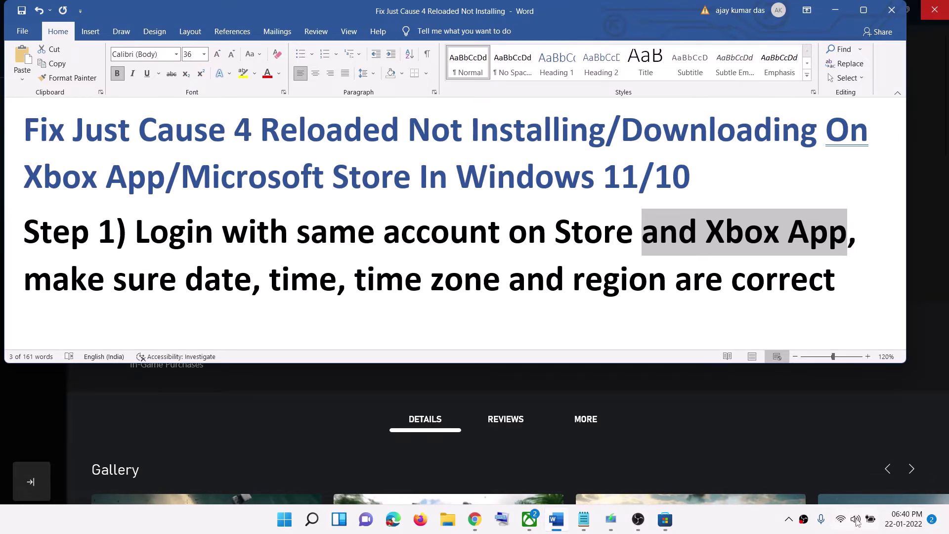
pyautogui.rightClick(920, 517)
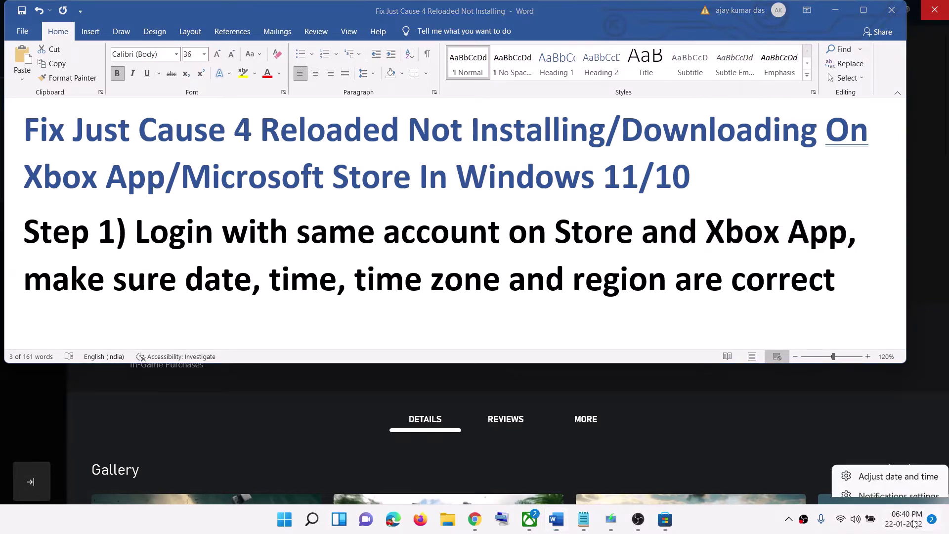
pyautogui.click(914, 468)
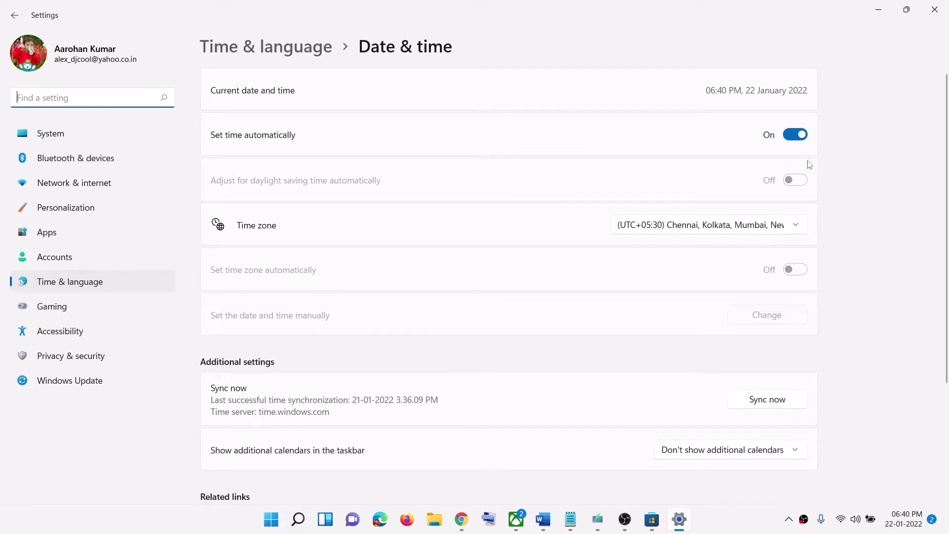
# Step: Keep the UTC+05:30 Chennai, Kolkata, Mumbai, New Delhi time zone and sync the clock
pyautogui.click(721, 226)
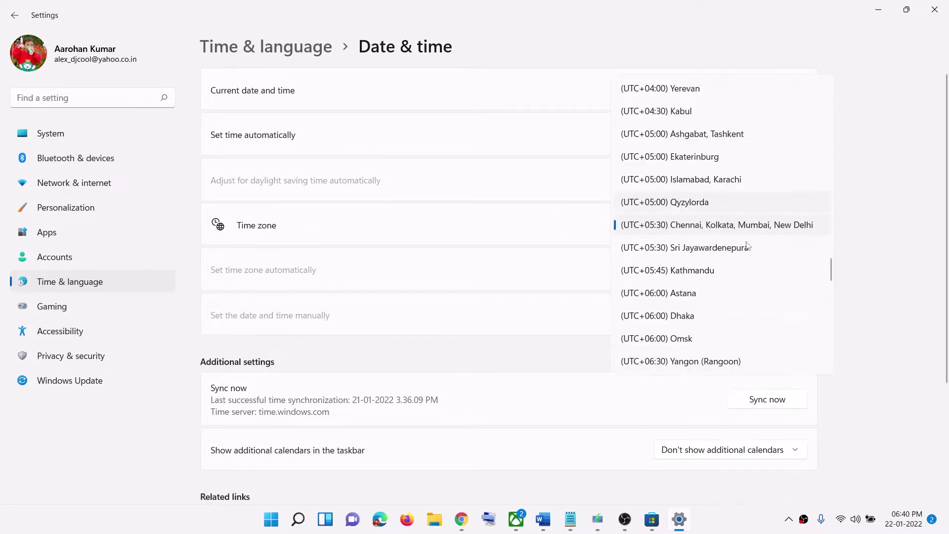
pyautogui.click(737, 226)
pyautogui.click(780, 405)
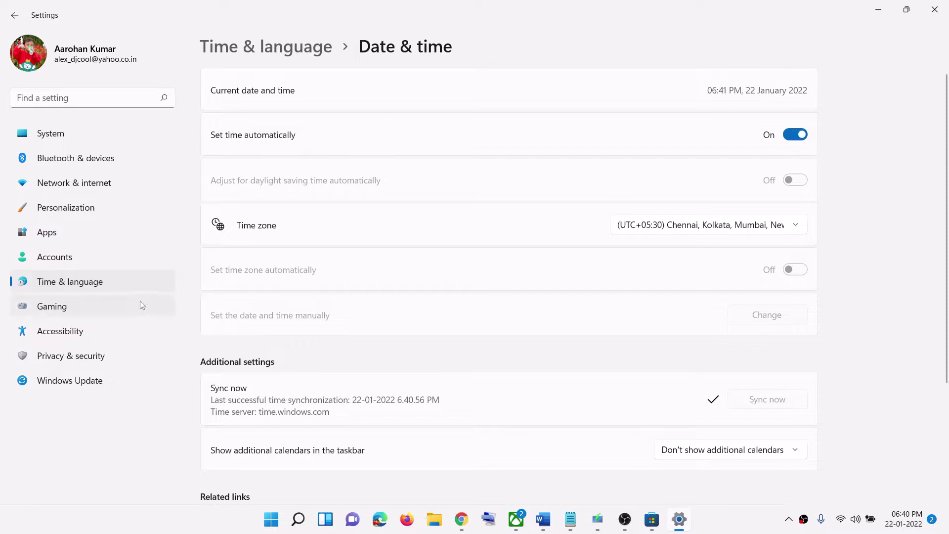
# Step: Confirm India as the country or region under Language & region settings
pyautogui.click(106, 283)
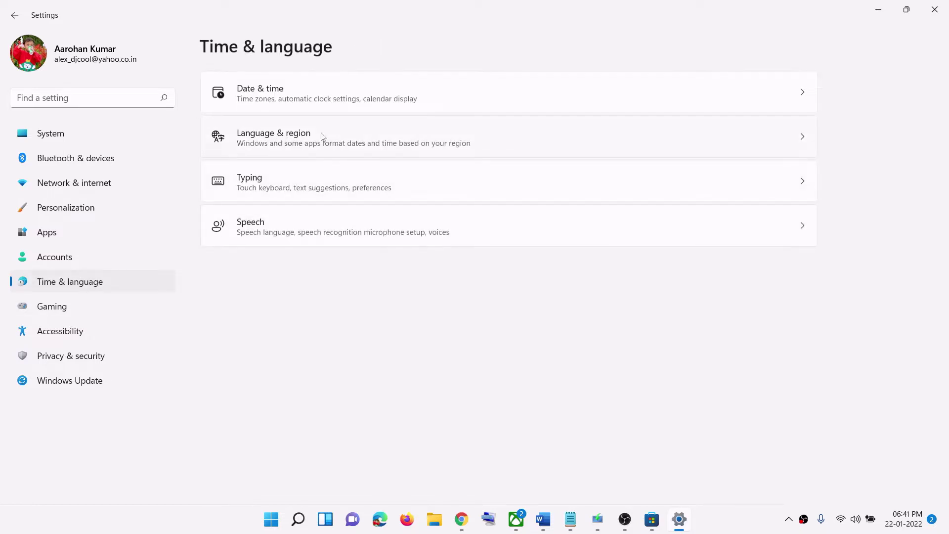
pyautogui.click(643, 144)
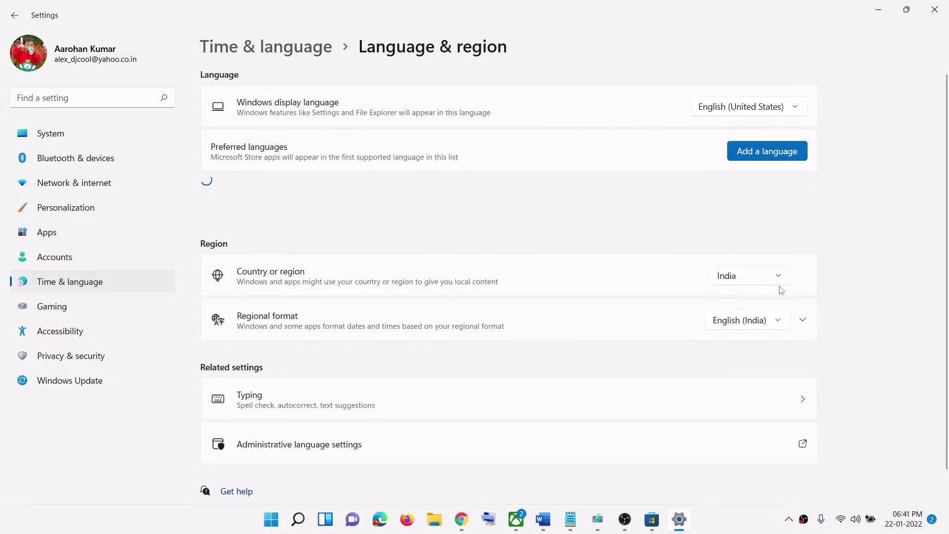
pyautogui.click(760, 280)
pyautogui.click(923, 221)
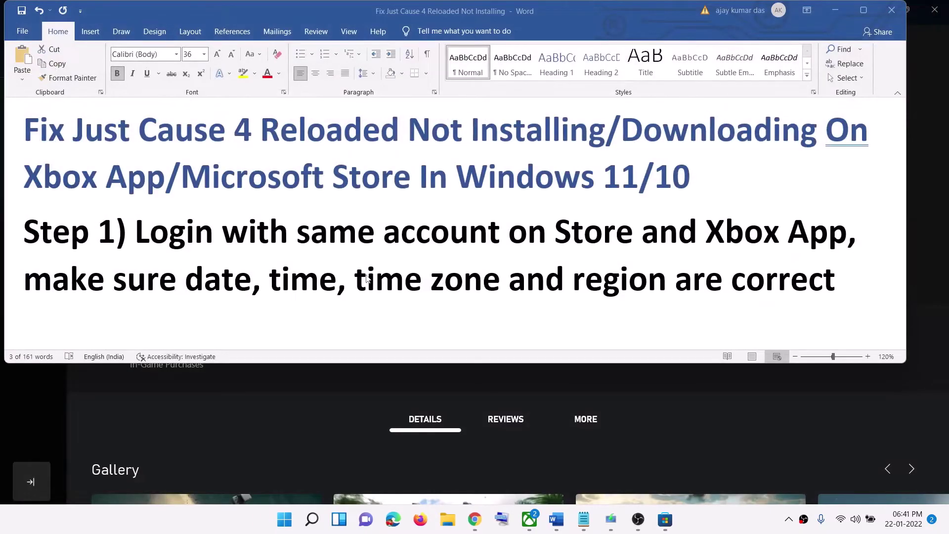
# Step: Scroll the Word guide to Step 2 on installing from the Store library and highlight it
pyautogui.scroll(-3, 367, 280)
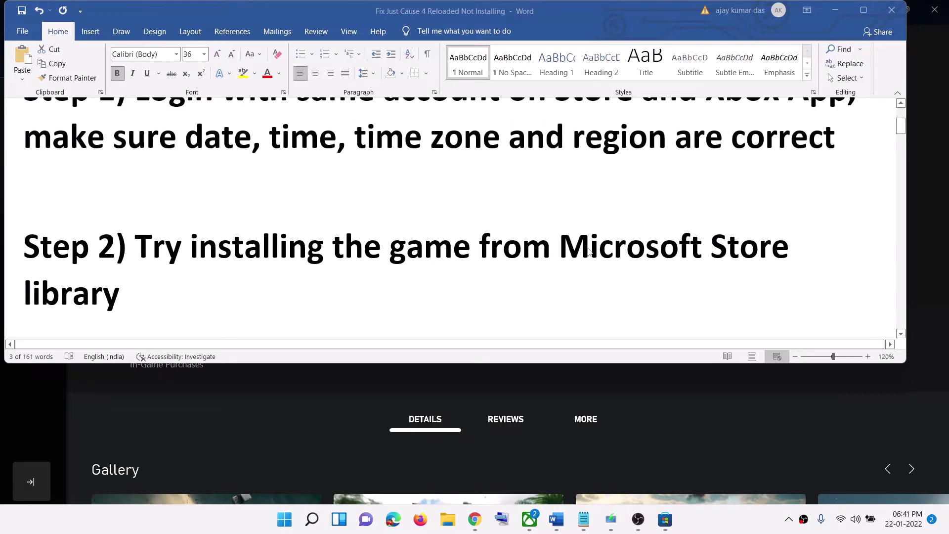
pyautogui.moveTo(146, 295); pyautogui.dragTo(134, 247)
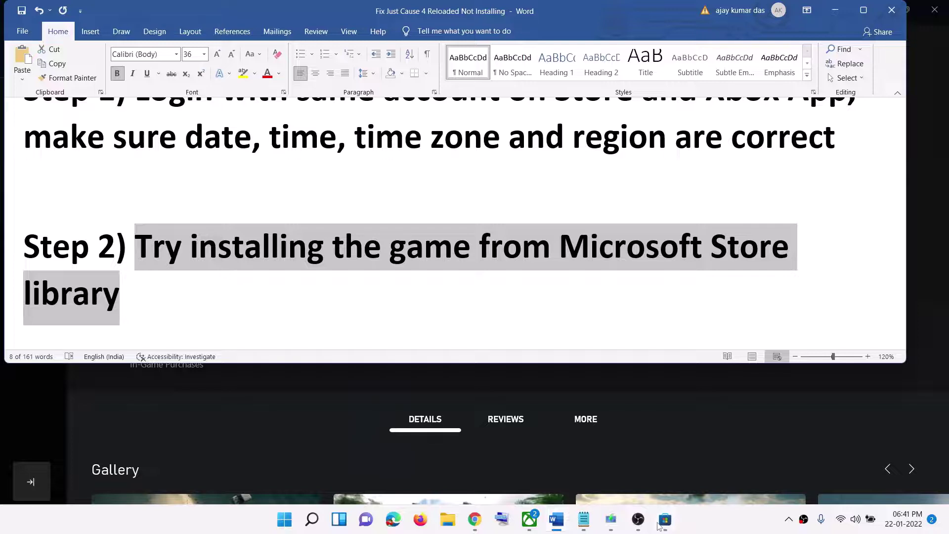
pyautogui.click(665, 519)
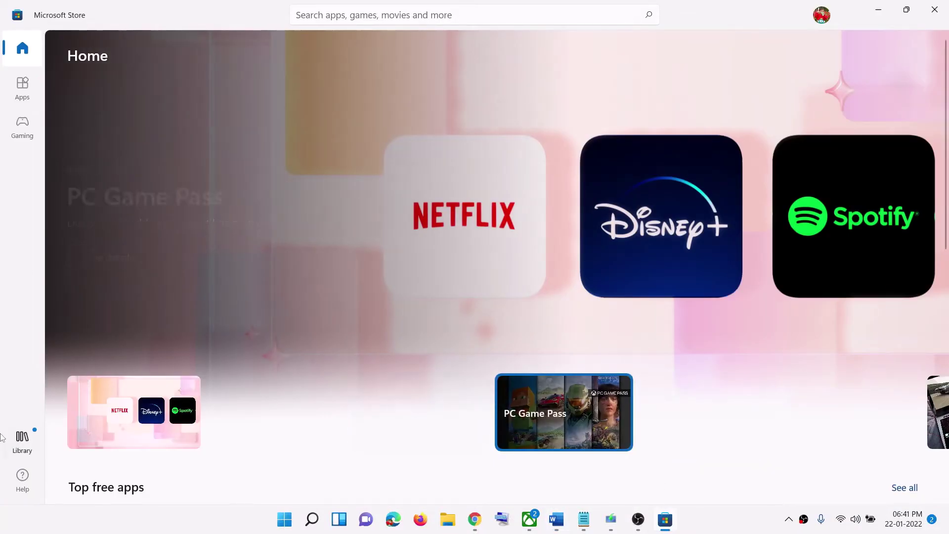
# Step: Open the Microsoft Store Library and review its 21 pending updates, including Xbox
pyautogui.click(20, 446)
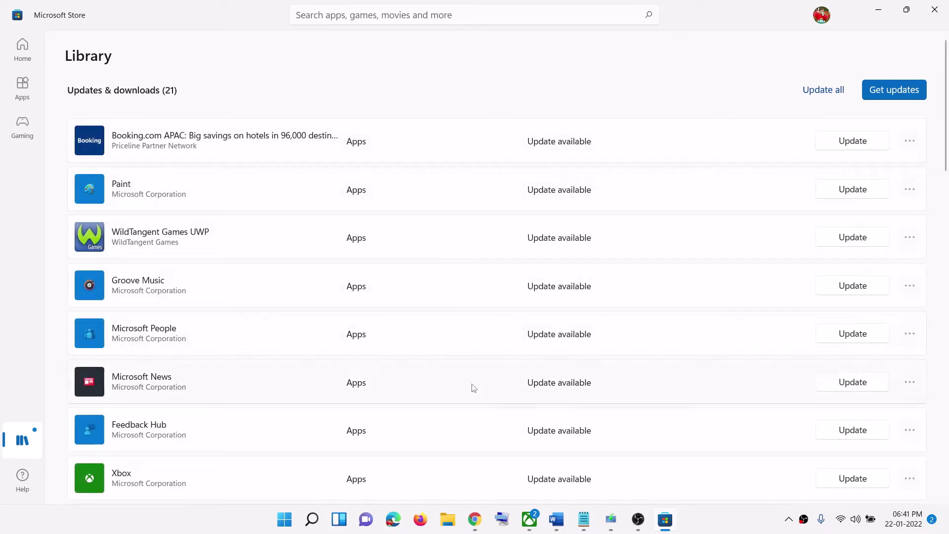
pyautogui.scroll(-3, 504, 346)
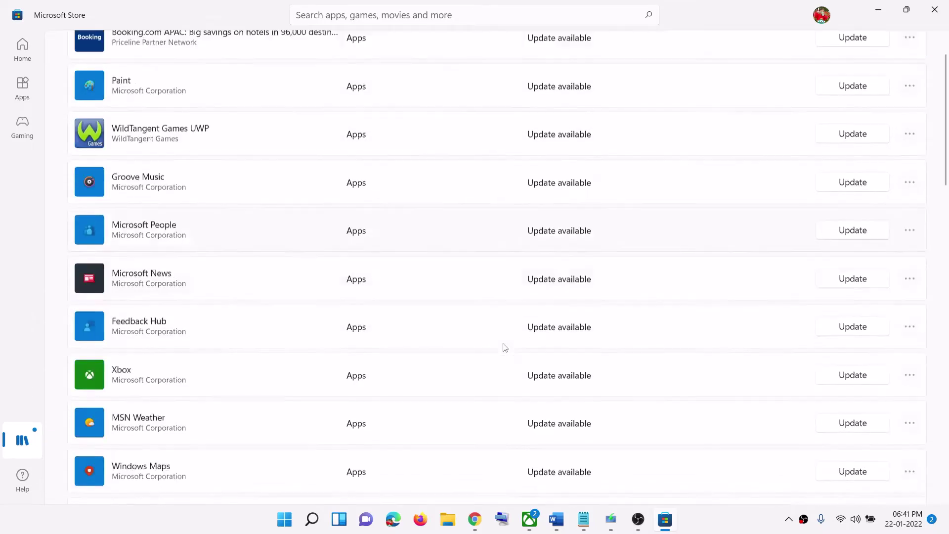
pyautogui.scroll(3, 519, 371)
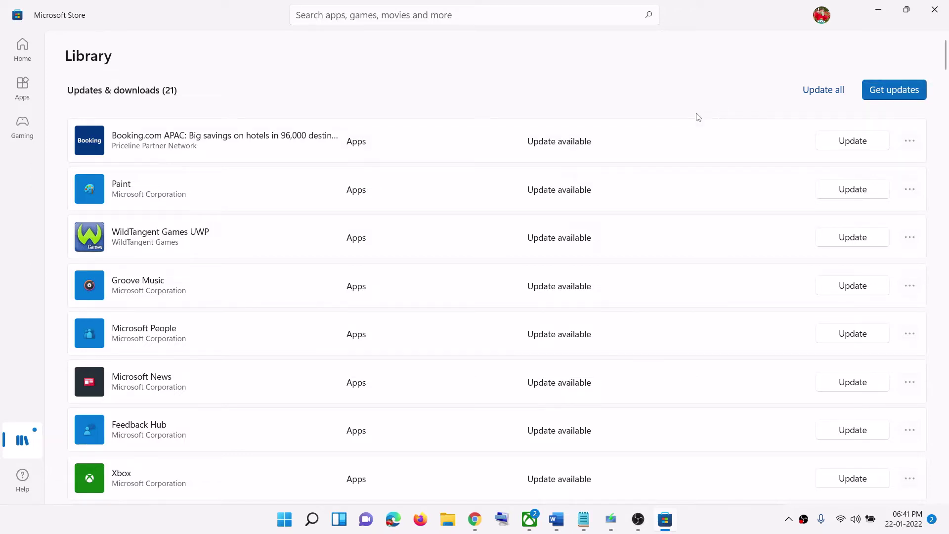
# Step: Copy the Step 3 Get-AppxPackage PowerShell command from the Word guide
pyautogui.click(555, 519)
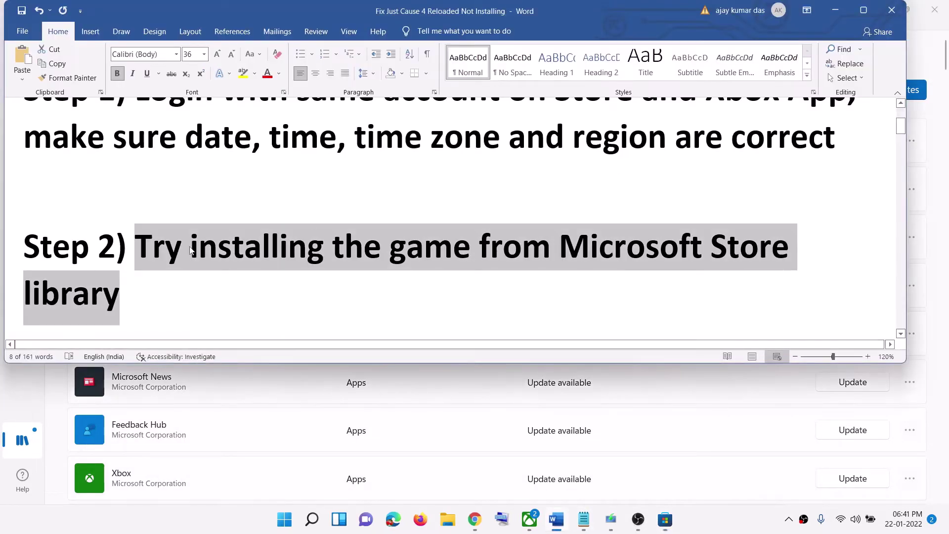
pyautogui.scroll(-2, 188, 249)
pyautogui.scroll(-4, 189, 248)
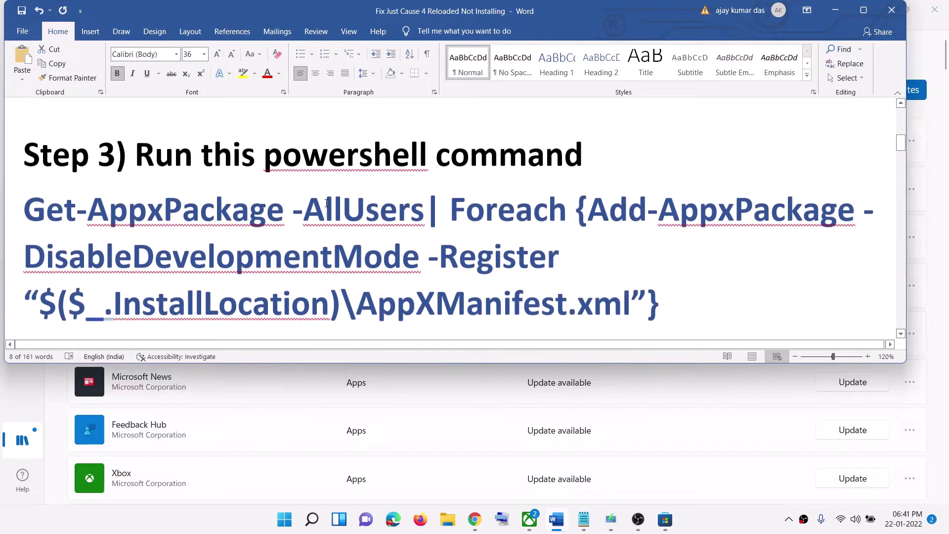
pyautogui.scroll(1, 677, 280)
pyautogui.moveTo(677, 281); pyautogui.dragTo(25, 171)
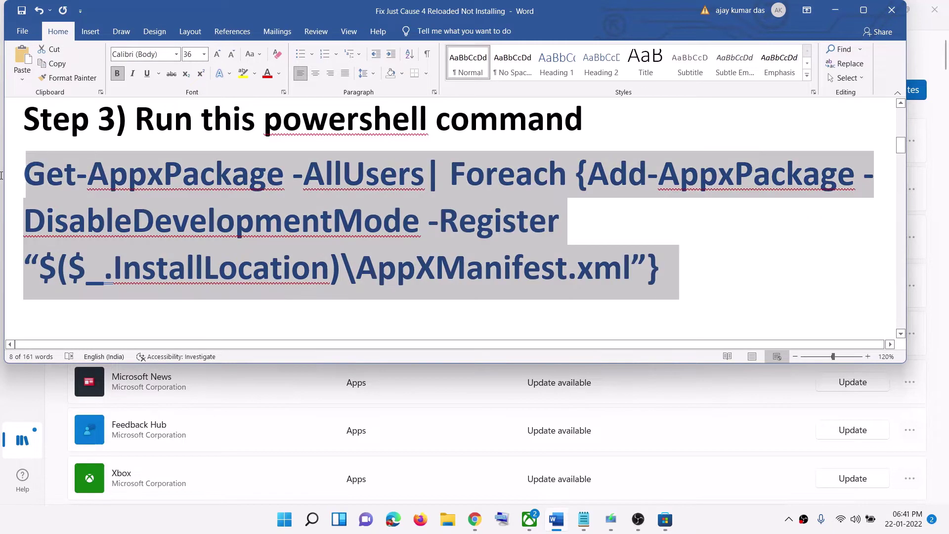
pyautogui.rightClick(134, 200)
pyautogui.click(148, 221)
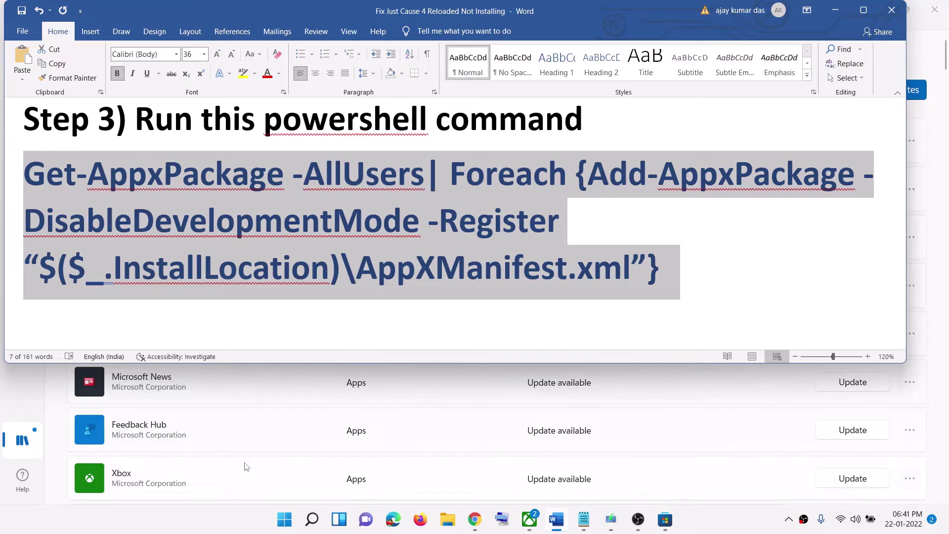
pyautogui.click(280, 523)
# Step: Search 'powersh' and run Windows PowerShell as administrator, approving the UAC prompt
pyautogui.write('po')
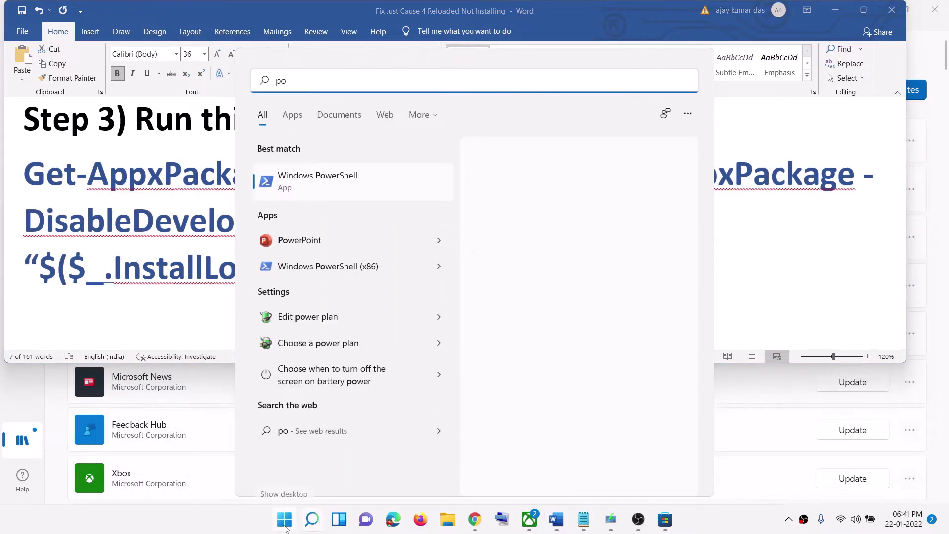
pyautogui.write('wersh')
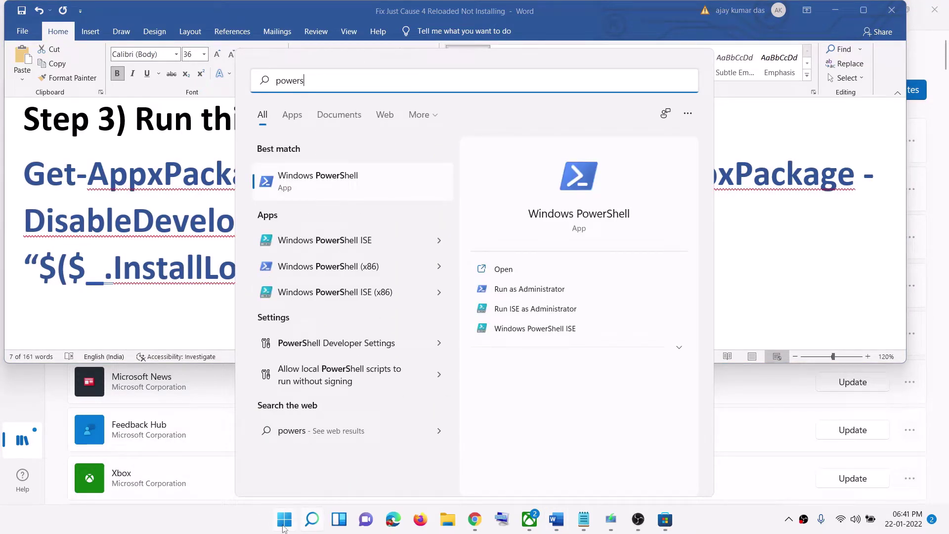
pyautogui.rightClick(338, 186)
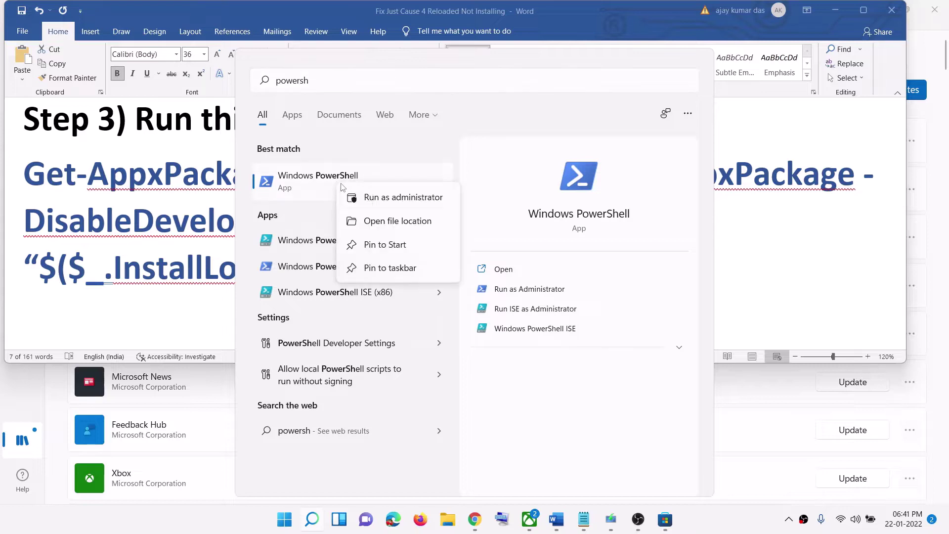
pyautogui.click(412, 198)
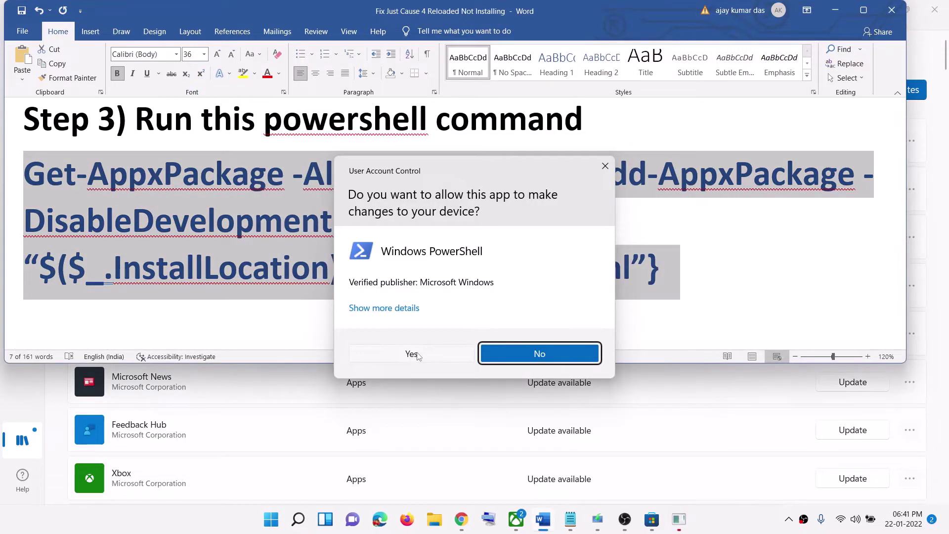
pyautogui.click(413, 354)
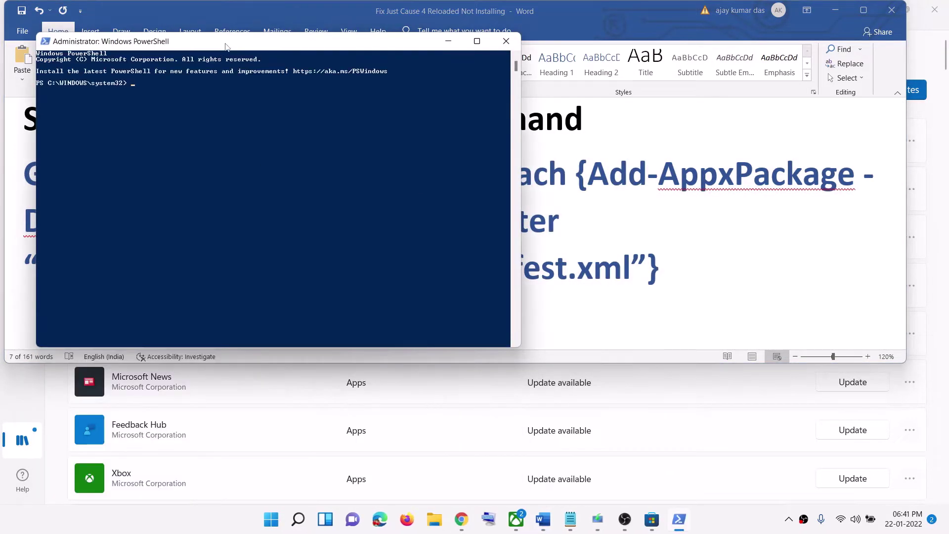
# Step: Paste and run the Get-AppxPackage re-registration command in admin PowerShell, then close the window
pyautogui.moveTo(226, 43); pyautogui.dragTo(312, 91)
pyautogui.hotkey('ctrl', 'v')
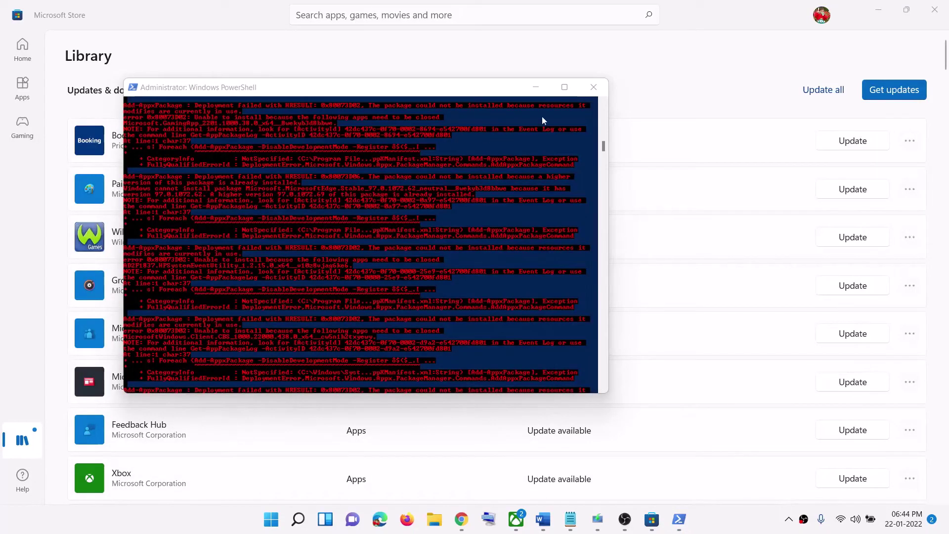
pyautogui.click(594, 87)
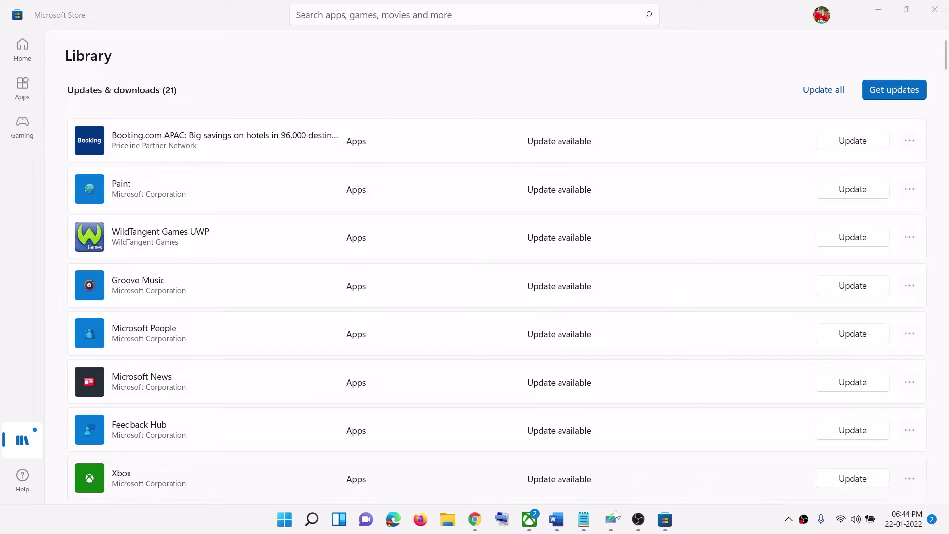
# Step: Copy 'wsreset' from the Word guide and run it from Start search to reset Microsoft Store
pyautogui.click(557, 519)
pyautogui.scroll(1, 242, 262)
pyautogui.scroll(-1, 237, 265)
pyautogui.moveTo(203, 277); pyautogui.dragTo(313, 279)
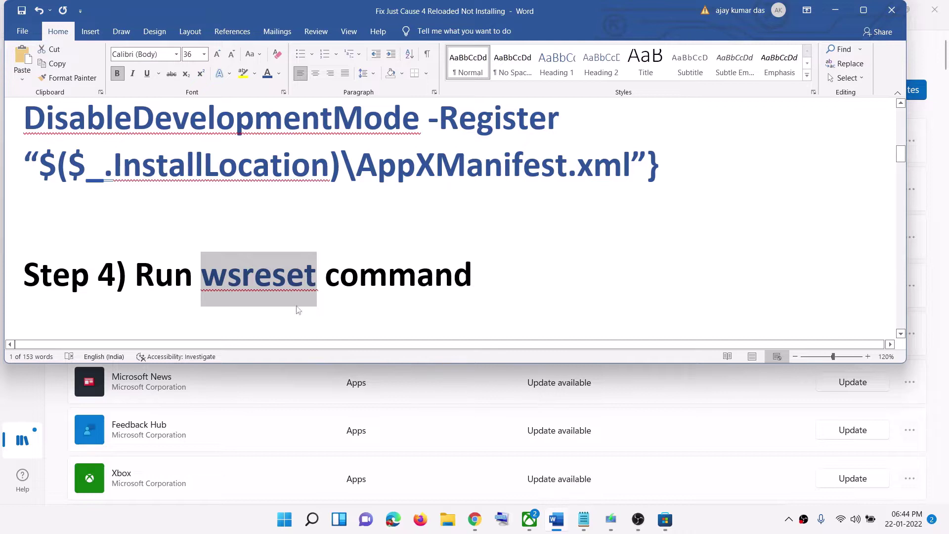
pyautogui.click(288, 522)
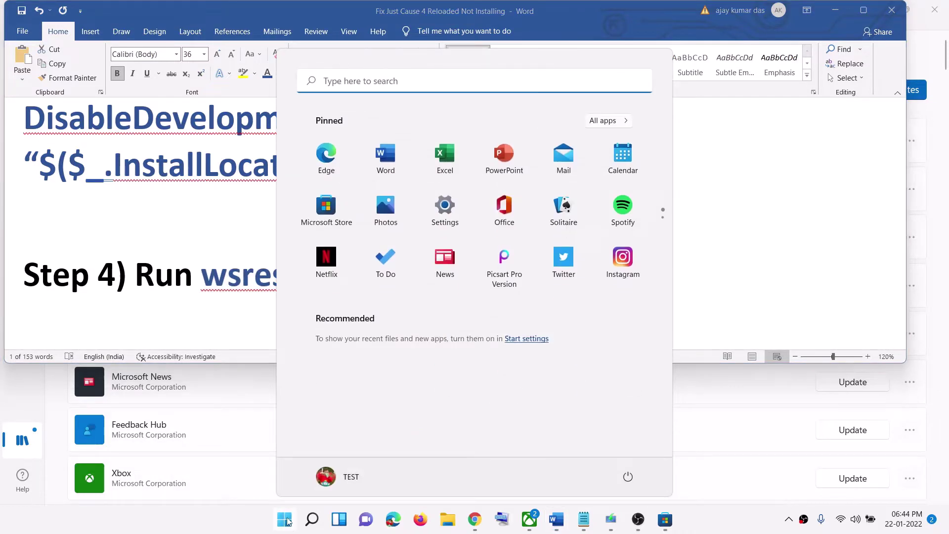
pyautogui.hotkey('ctrl', 'v')
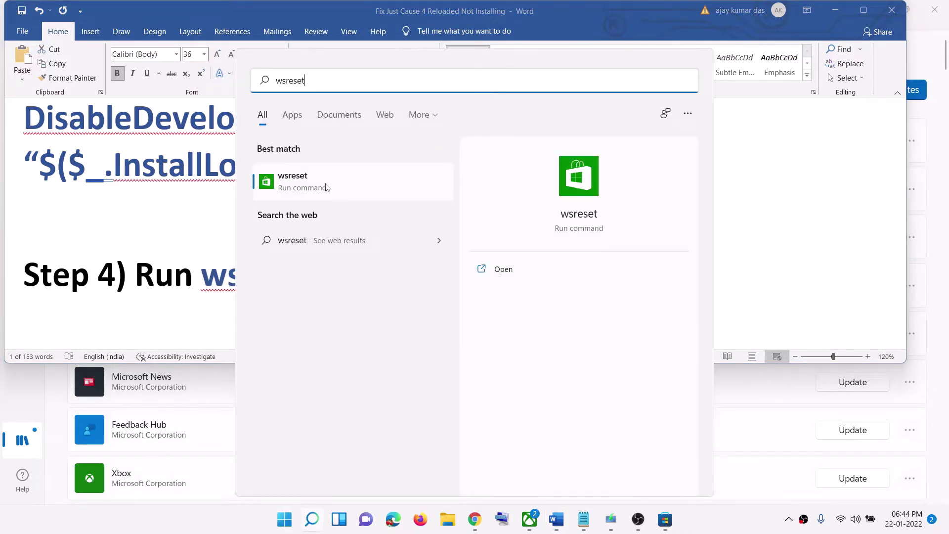
pyautogui.click(326, 187)
pyautogui.moveTo(405, 63); pyautogui.dragTo(586, 158)
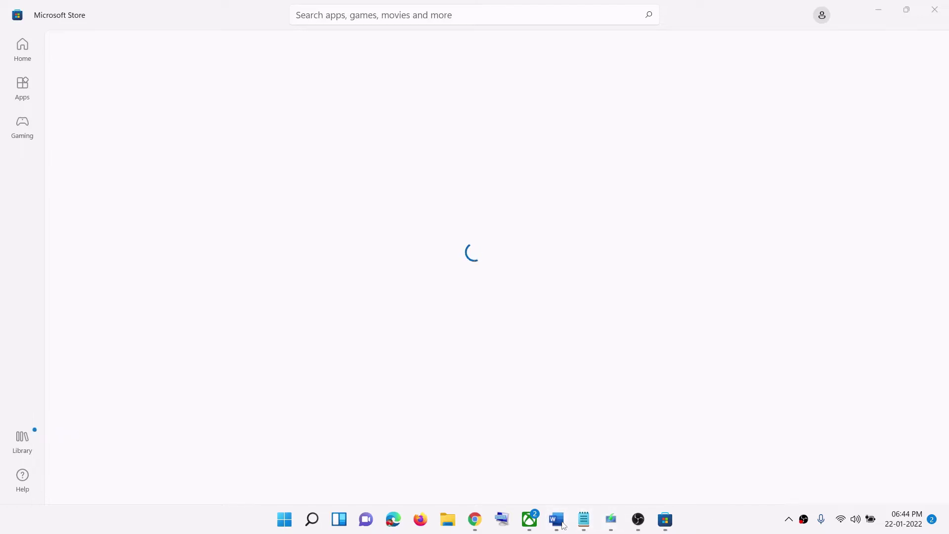
# Step: Scroll the guide to Step 5 and search Start for 'xbox'
pyautogui.click(556, 519)
pyautogui.scroll(-3, 256, 295)
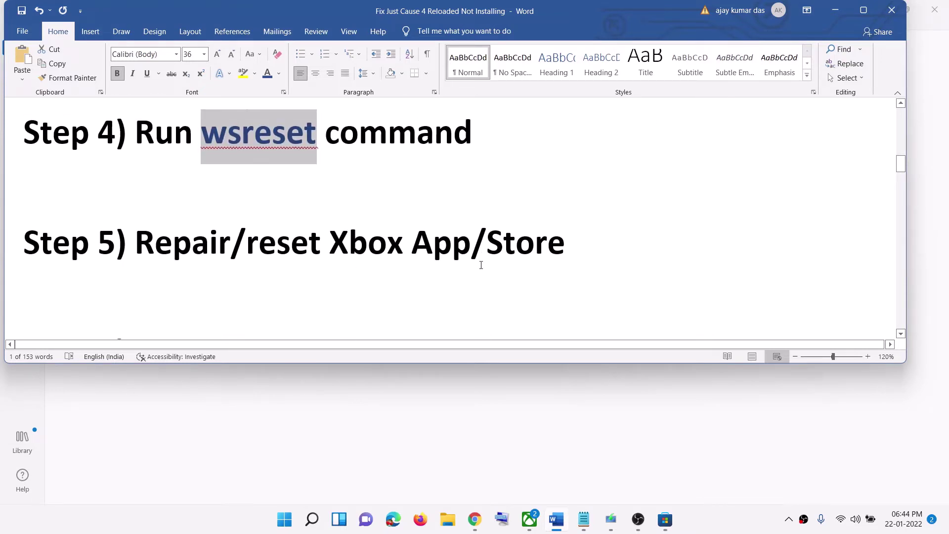
pyautogui.click(288, 524)
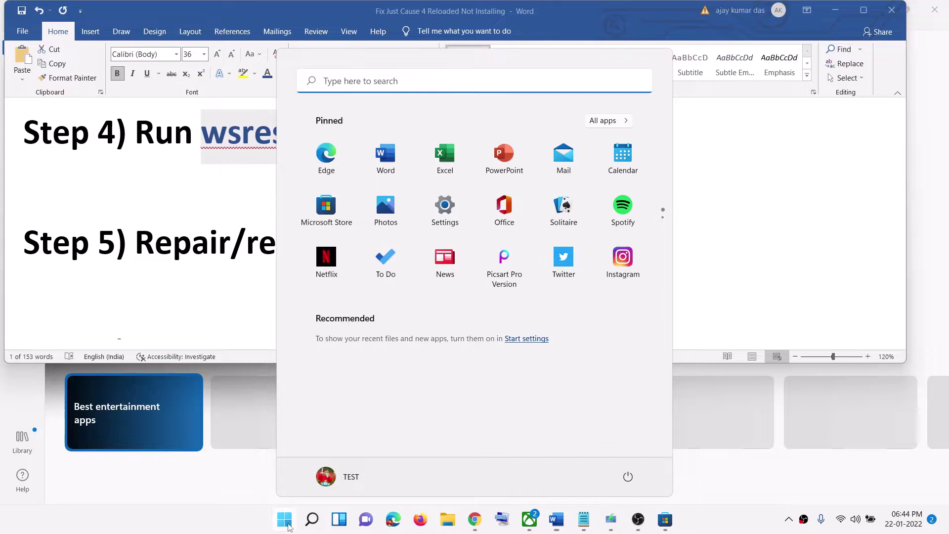
pyautogui.write('xbox')
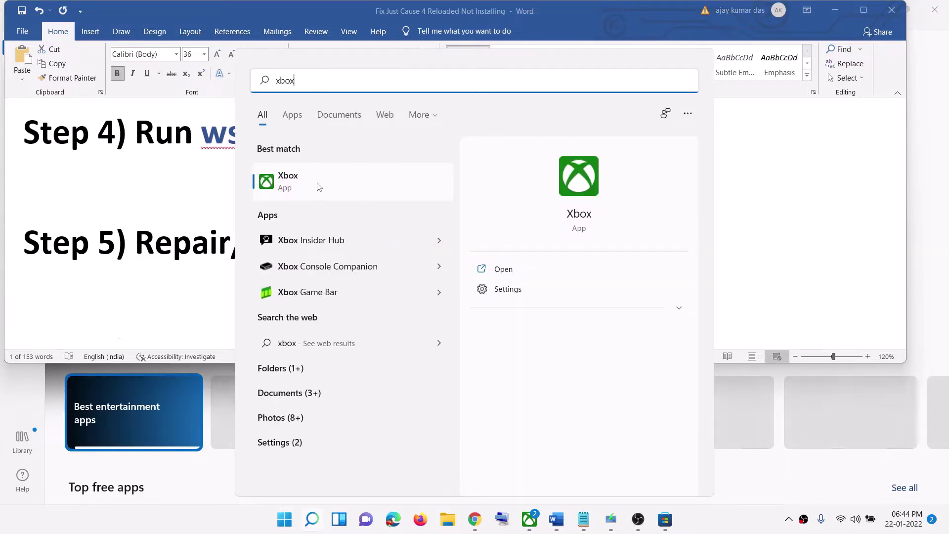
# Step: Open the Xbox app's settings page and run Repair
pyautogui.rightClick(306, 186)
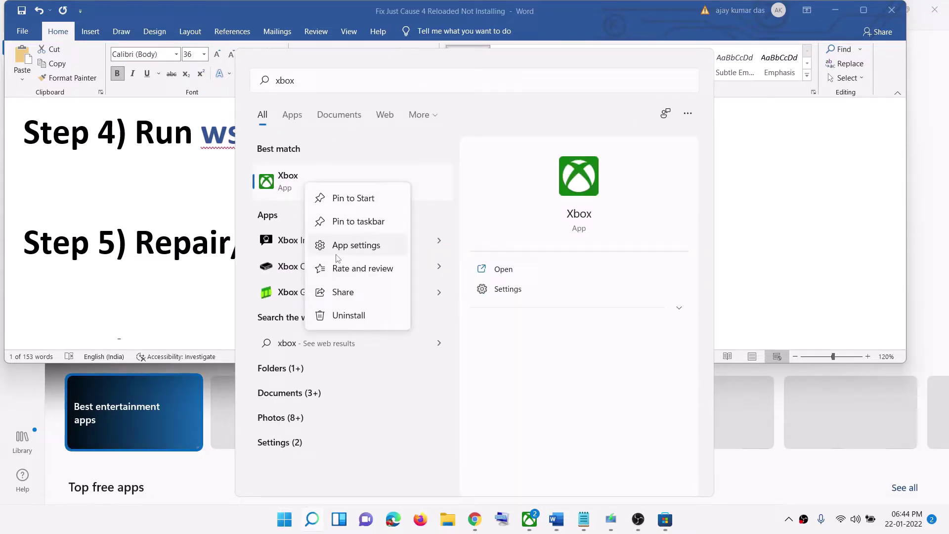
pyautogui.click(365, 247)
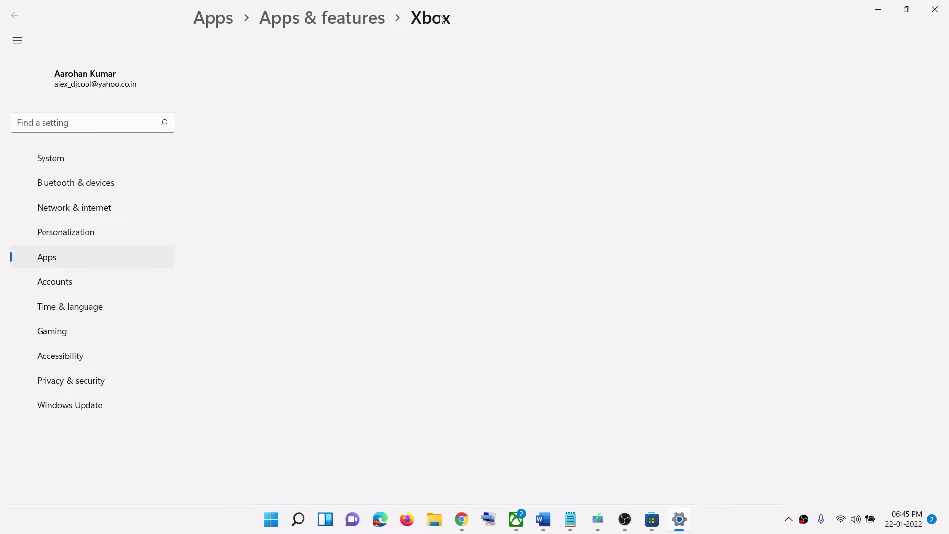
pyautogui.scroll(-5, 455, 328)
pyautogui.scroll(-2, 457, 346)
pyautogui.click(254, 346)
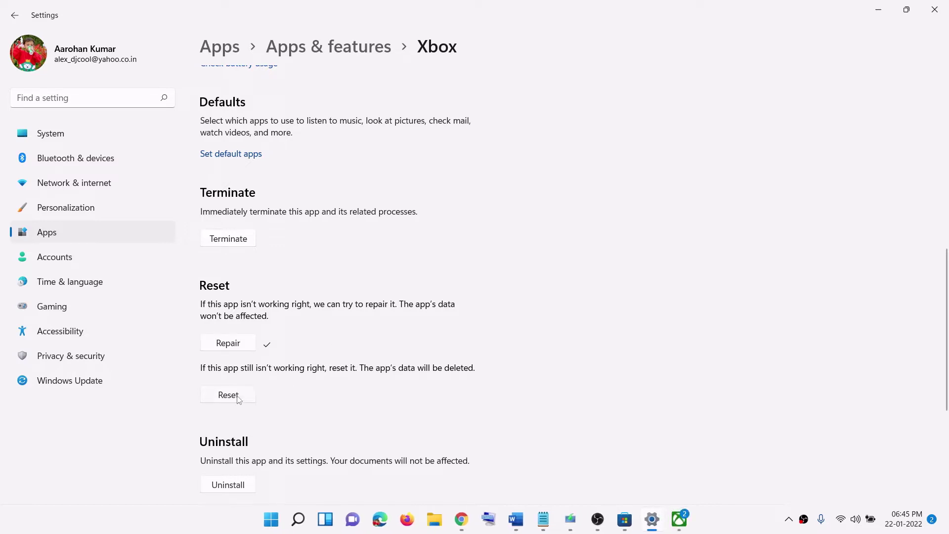
# Step: Reset the Xbox app, confirming deletion of its data, and return to the Word guide
pyautogui.click(238, 398)
pyautogui.click(290, 362)
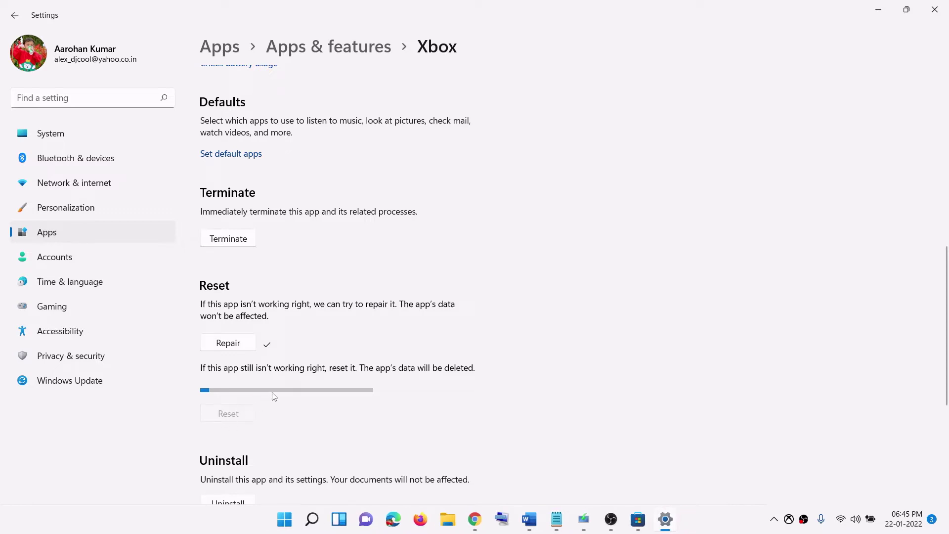
pyautogui.click(537, 522)
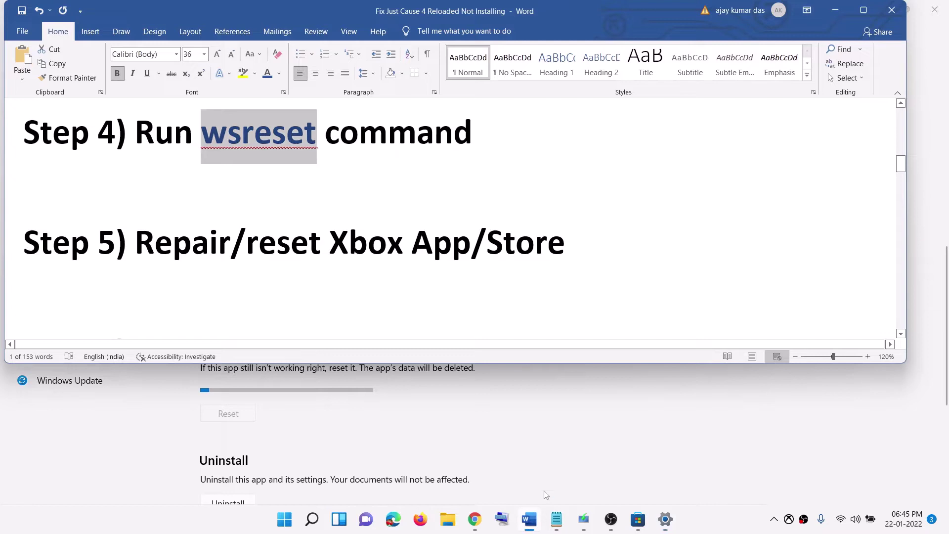
# Step: Search Start for 'store' and open Microsoft Store's app settings
pyautogui.moveTo(585, 231); pyautogui.dragTo(486, 242)
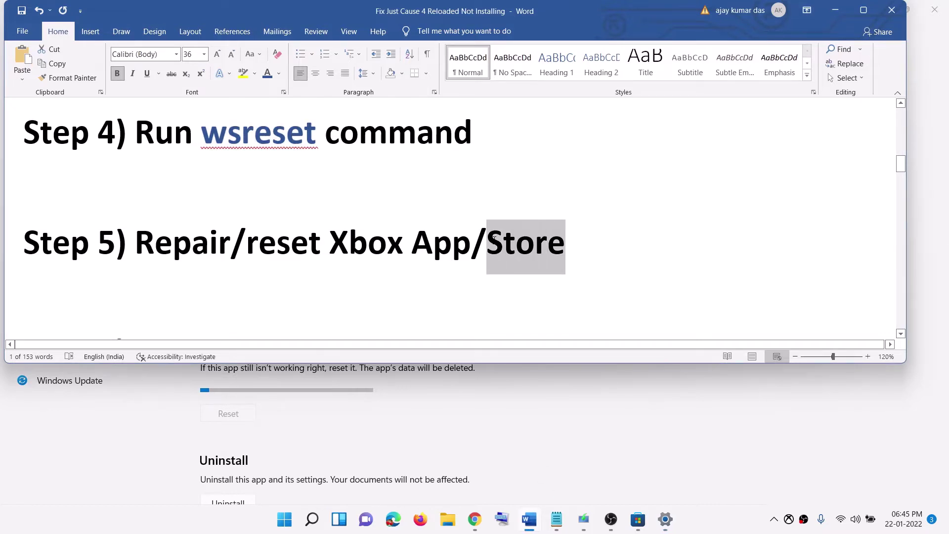
pyautogui.click(836, 12)
pyautogui.click(285, 519)
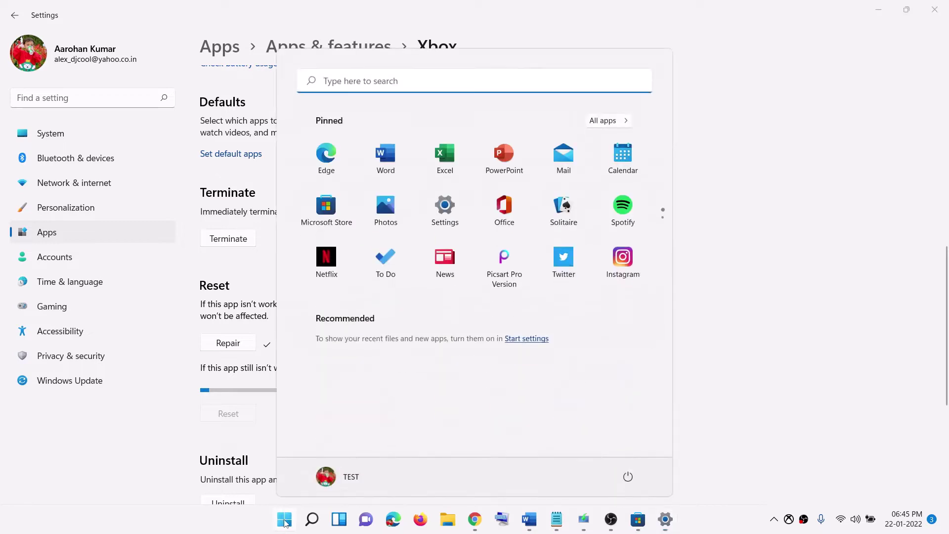
pyautogui.write('store')
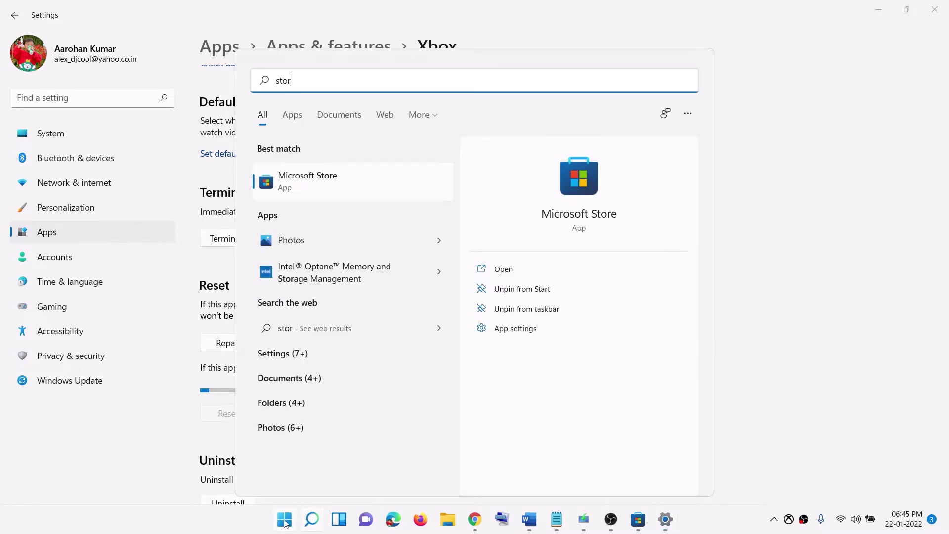
pyautogui.rightClick(298, 189)
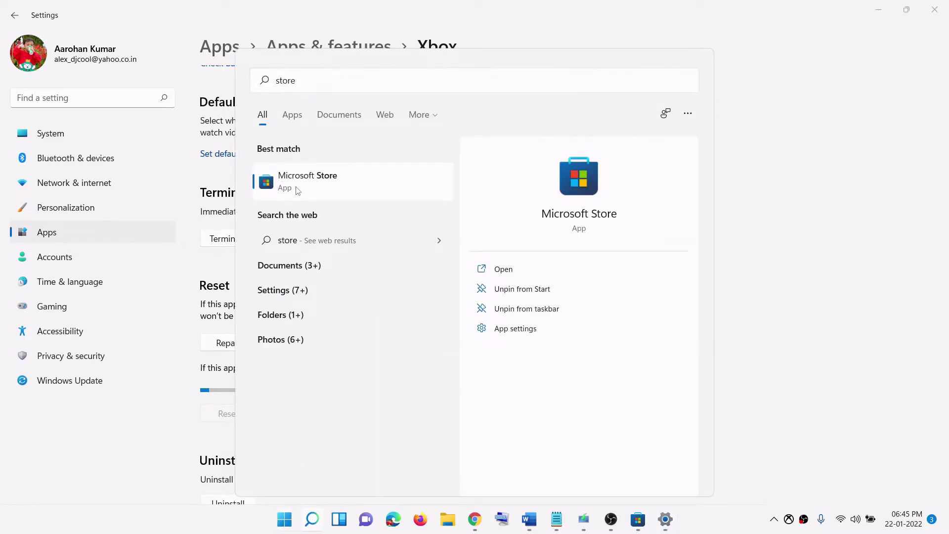
pyautogui.click(347, 250)
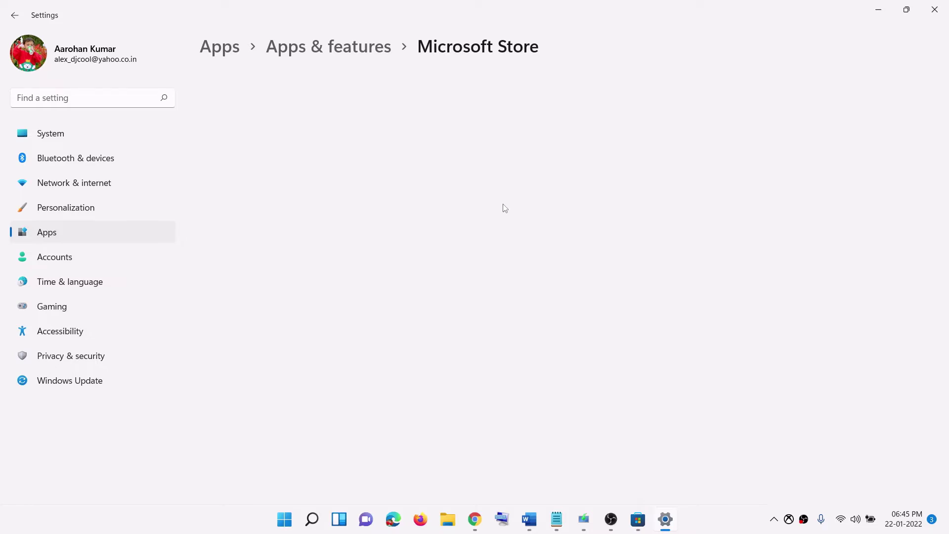
# Step: Repair the Microsoft Store app, then reset it, confirming the data wipe
pyautogui.scroll(-10, 328, 371)
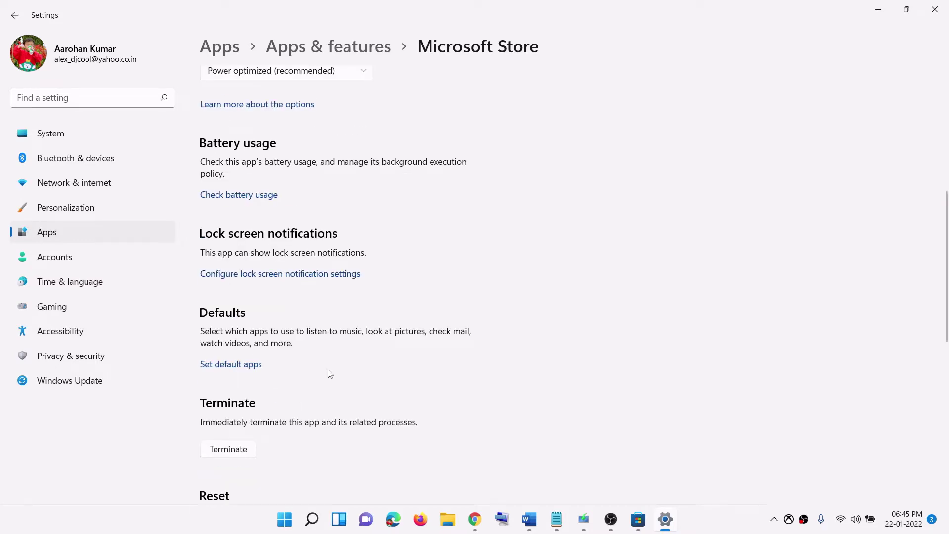
pyautogui.click(220, 360)
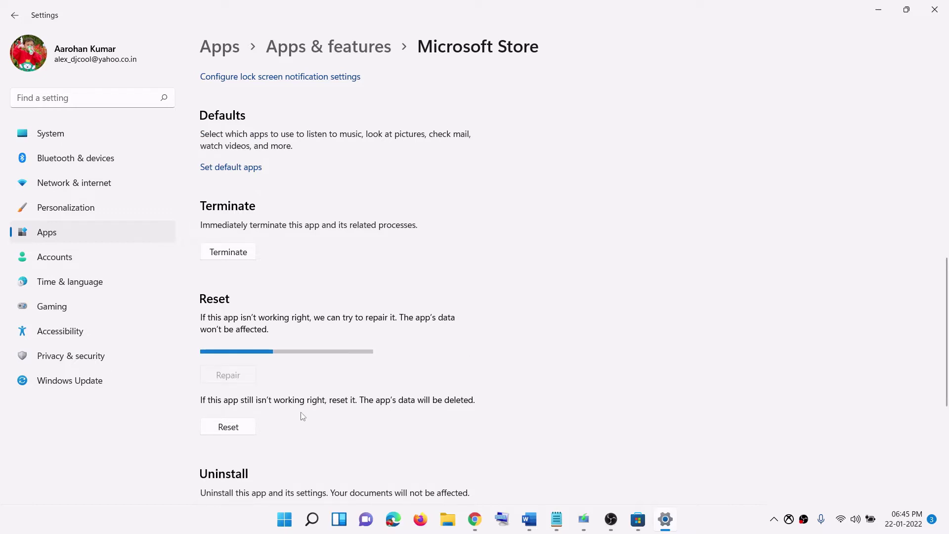
pyautogui.click(232, 428)
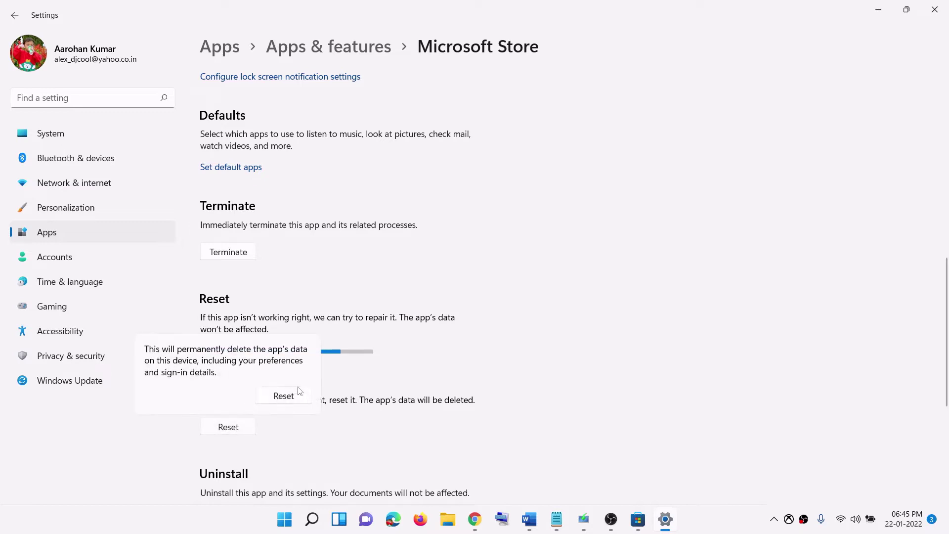
pyautogui.click(281, 397)
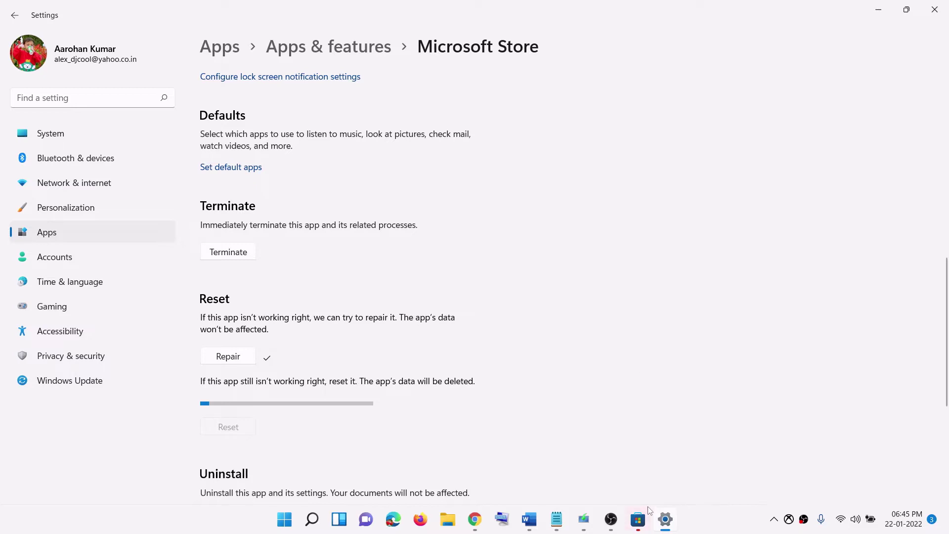
pyautogui.click(528, 519)
pyautogui.scroll(-1, 257, 267)
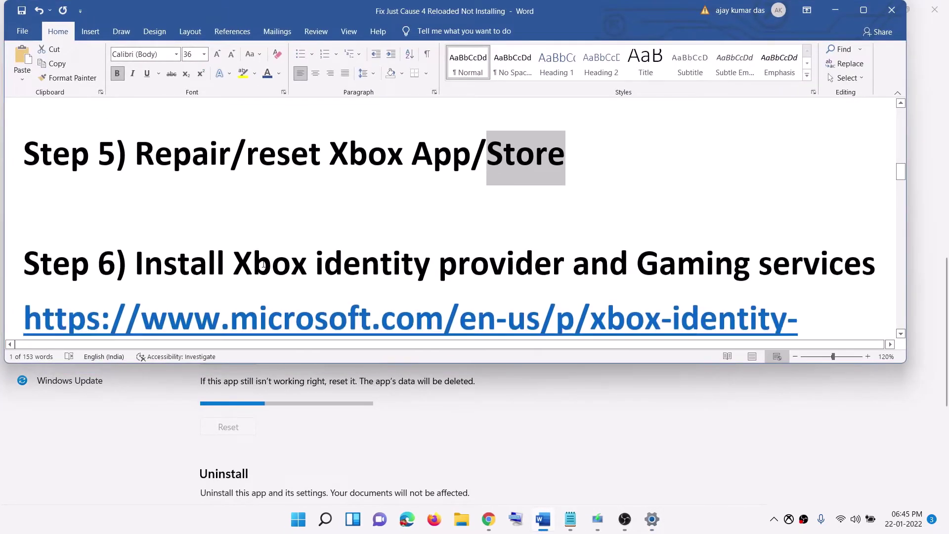
# Step: Copy the Xbox Identity Provider link from Step 6 of the Word guide
pyautogui.scroll(-2, 267, 259)
pyautogui.scroll(-1, 371, 228)
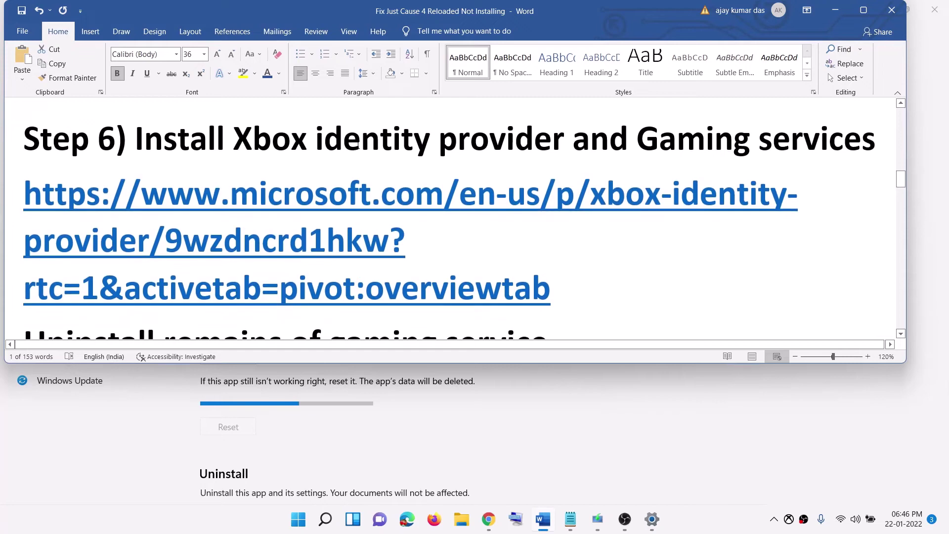
pyautogui.moveTo(314, 138); pyautogui.dragTo(572, 139)
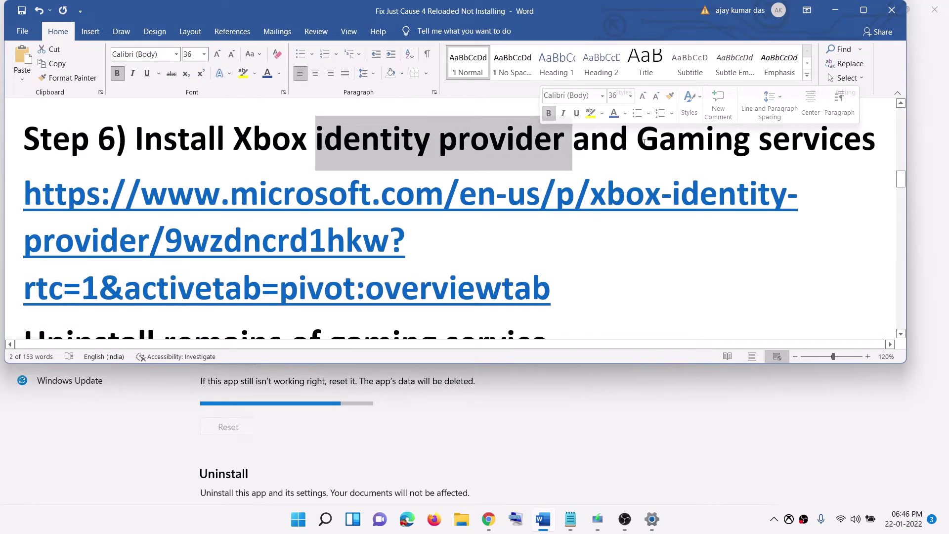
pyautogui.tripleClick(578, 297)
pyautogui.rightClick(153, 220)
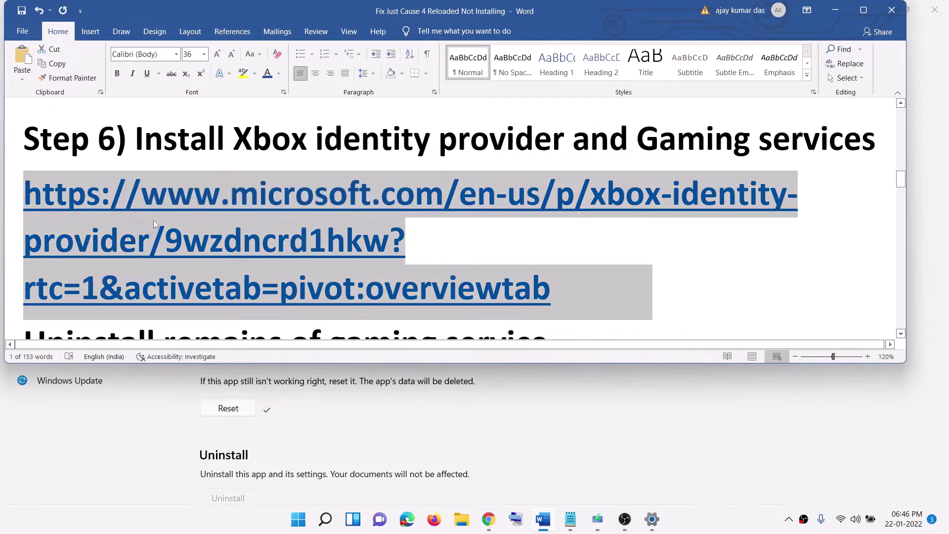
pyautogui.click(207, 244)
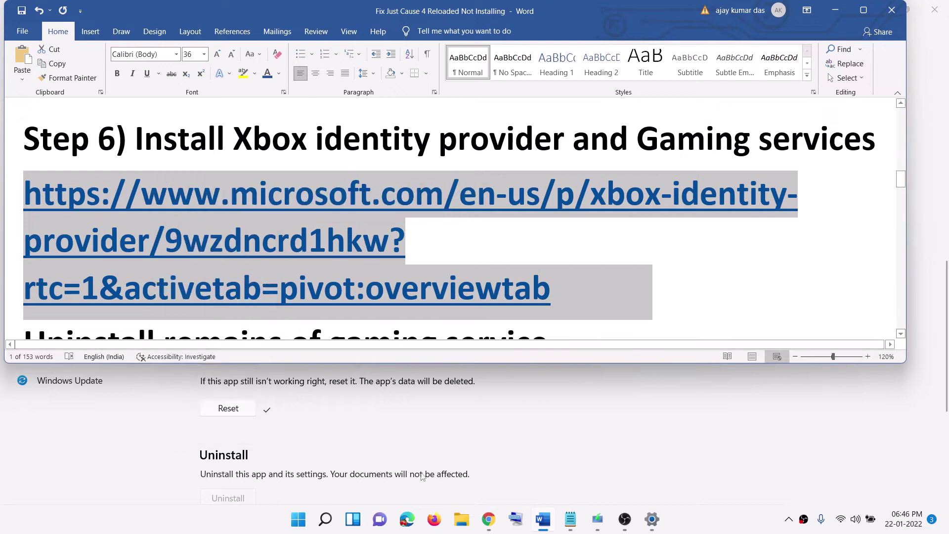
# Step: Choose Get on the Xbox Identity Provider page in Chrome
pyautogui.click(489, 518)
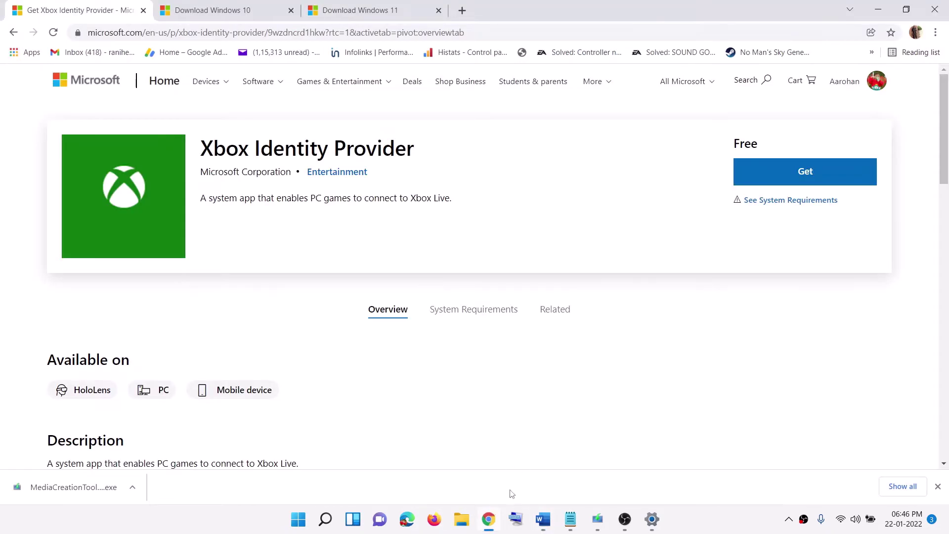
pyautogui.click(490, 520)
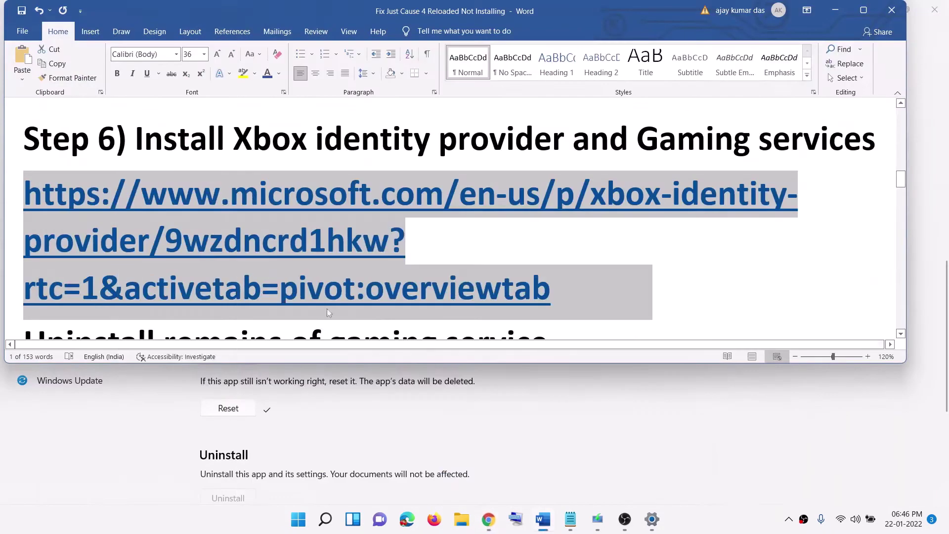
pyautogui.click(490, 519)
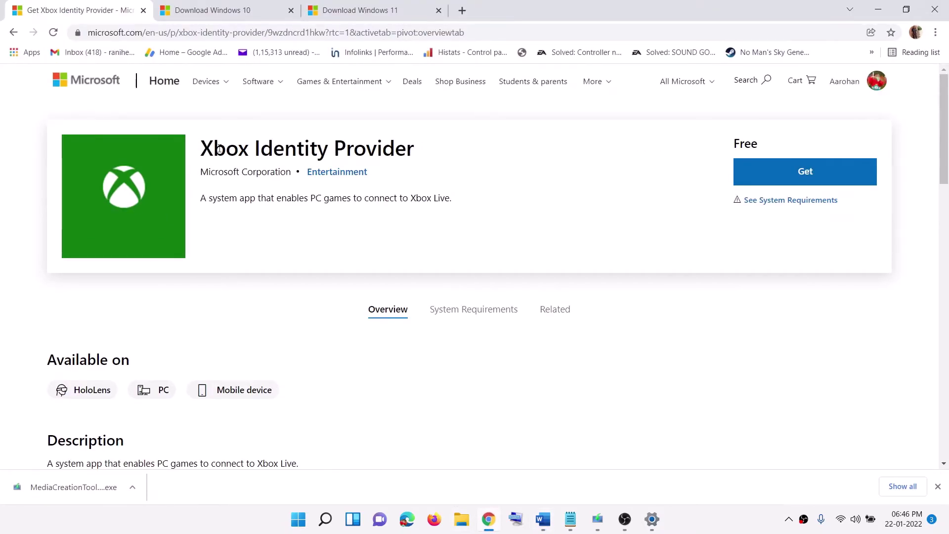
pyautogui.moveTo(202, 142); pyautogui.dragTo(398, 139)
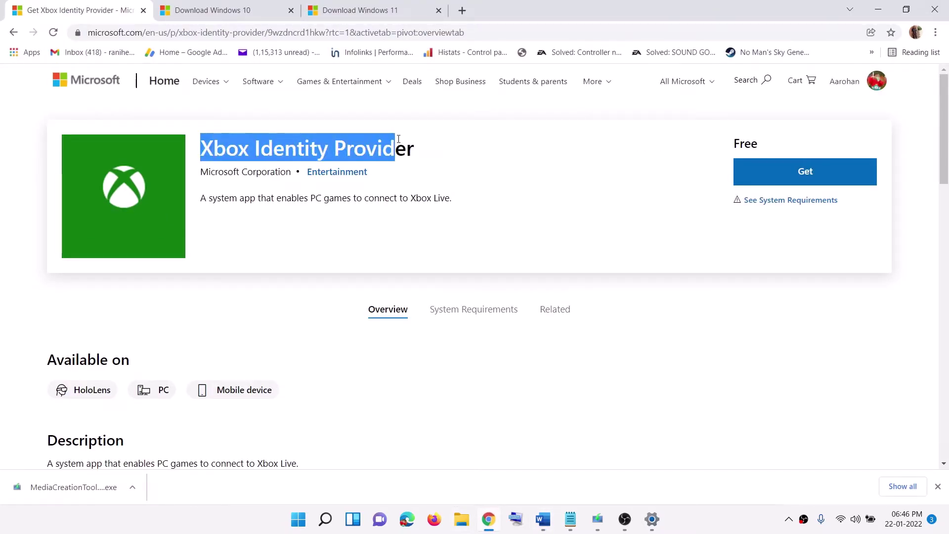
pyautogui.click(773, 165)
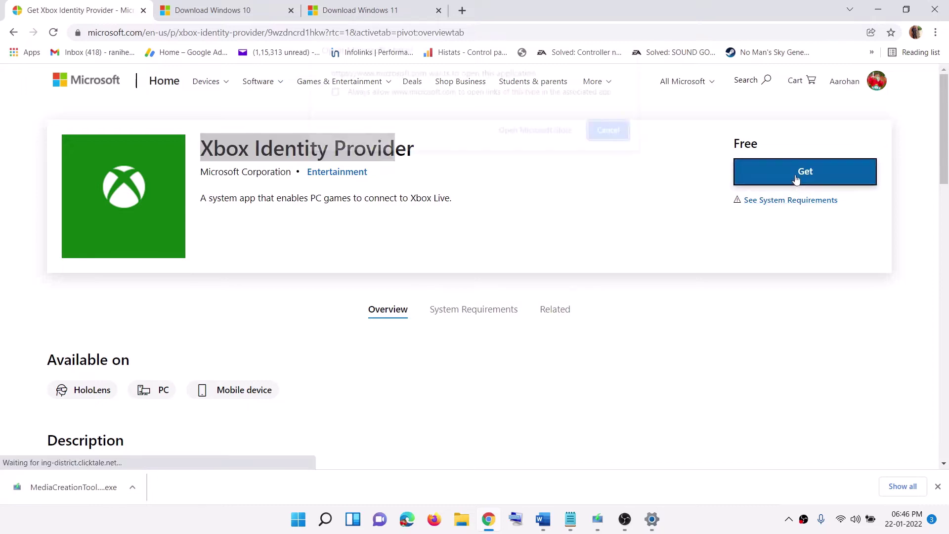
# Step: Open Xbox Identity Provider in a maximized Microsoft Store window, then return to Word
pyautogui.click(511, 140)
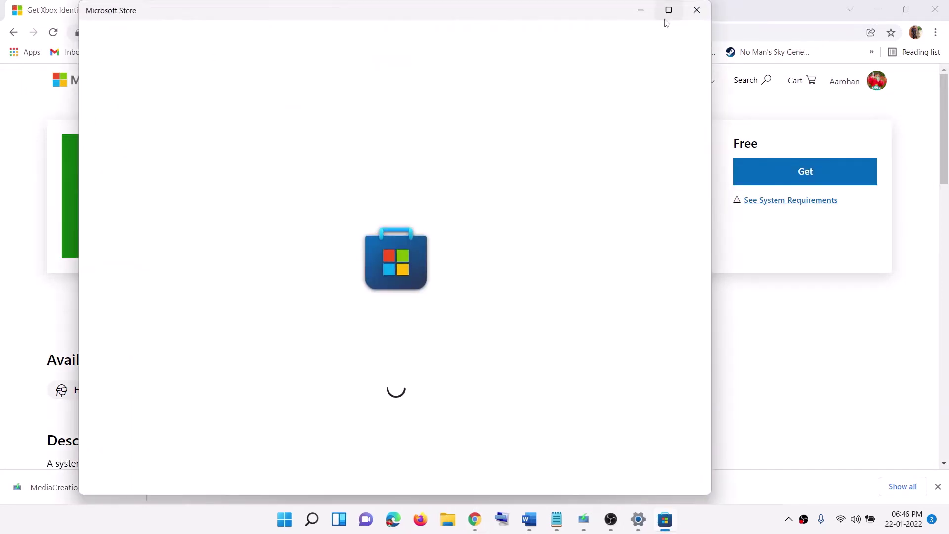
pyautogui.click(668, 9)
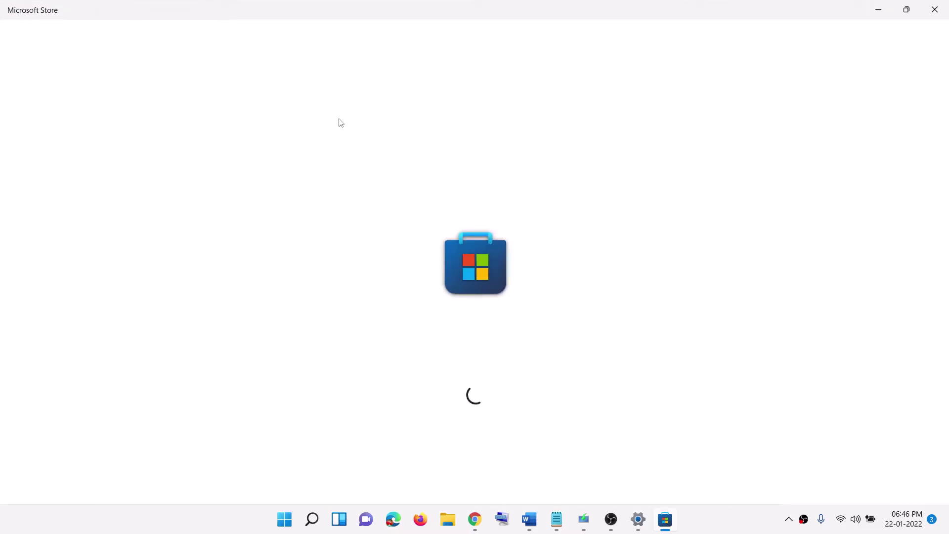
pyautogui.click(722, 517)
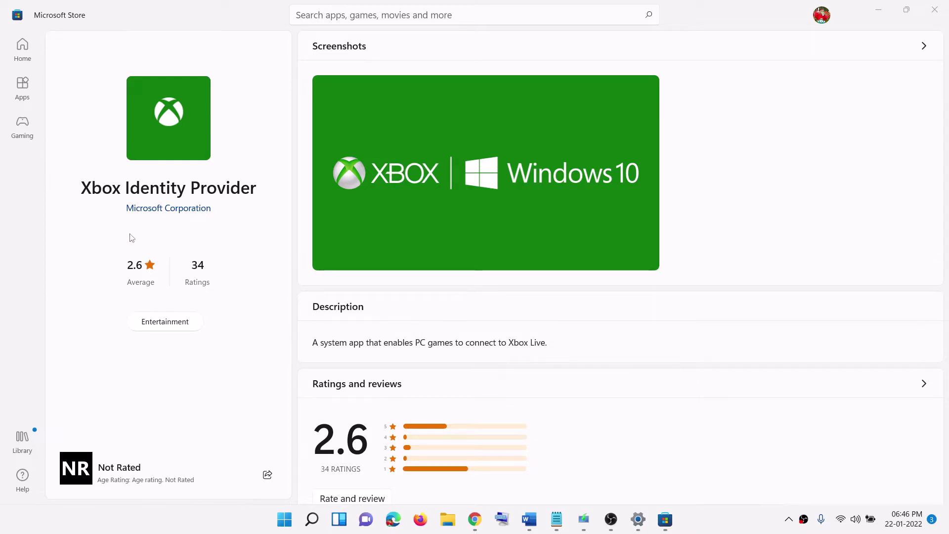
pyautogui.hotkey('alt', 'Tab')
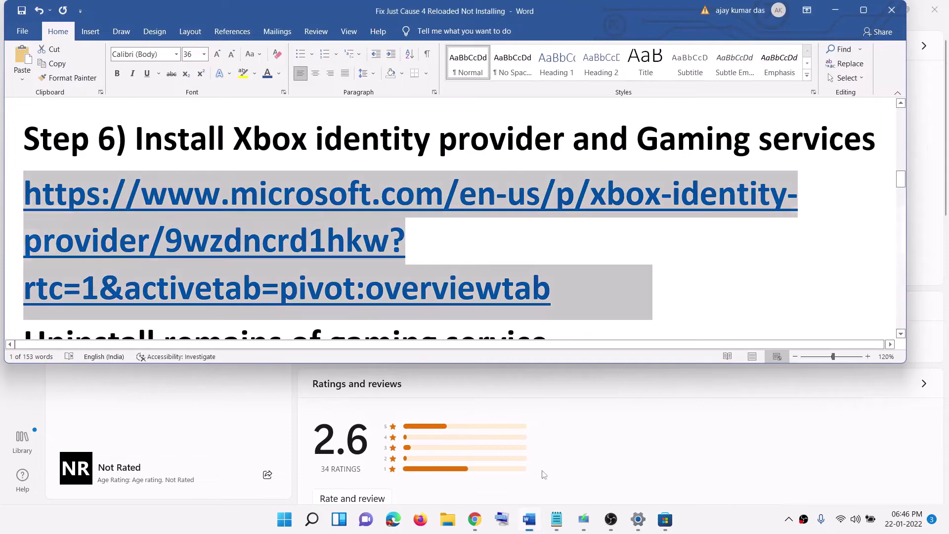
# Step: Copy the get-appxpackage Gaming Services removal command from the Word guide
pyautogui.scroll(-5, 288, 218)
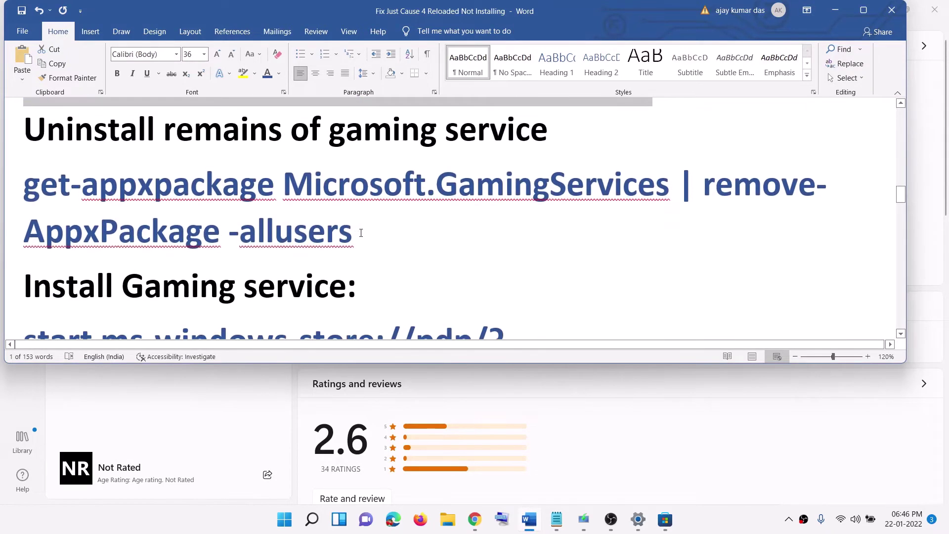
pyautogui.tripleClick(59, 191)
pyautogui.rightClick(81, 206)
pyautogui.click(106, 232)
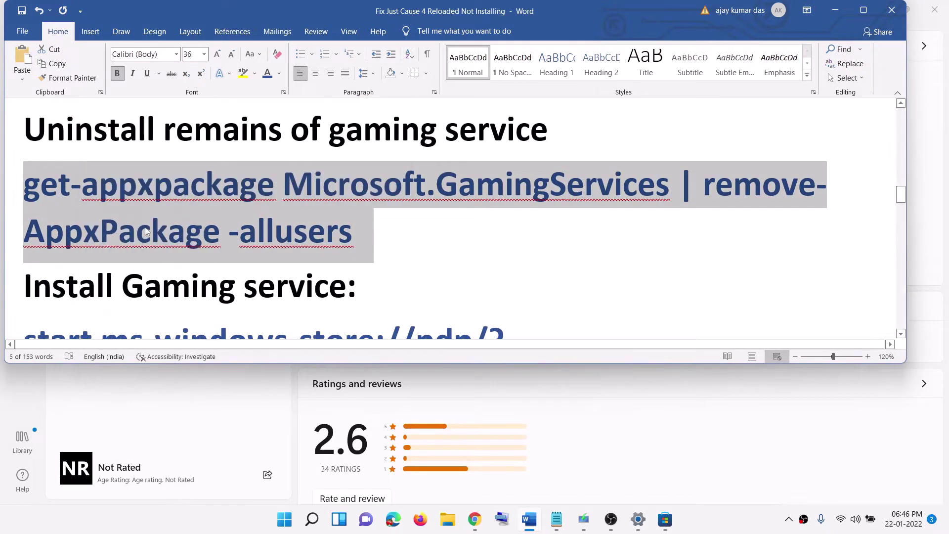
# Step: Launch Windows PowerShell as administrator and approve the UAC prompt
pyautogui.click(289, 519)
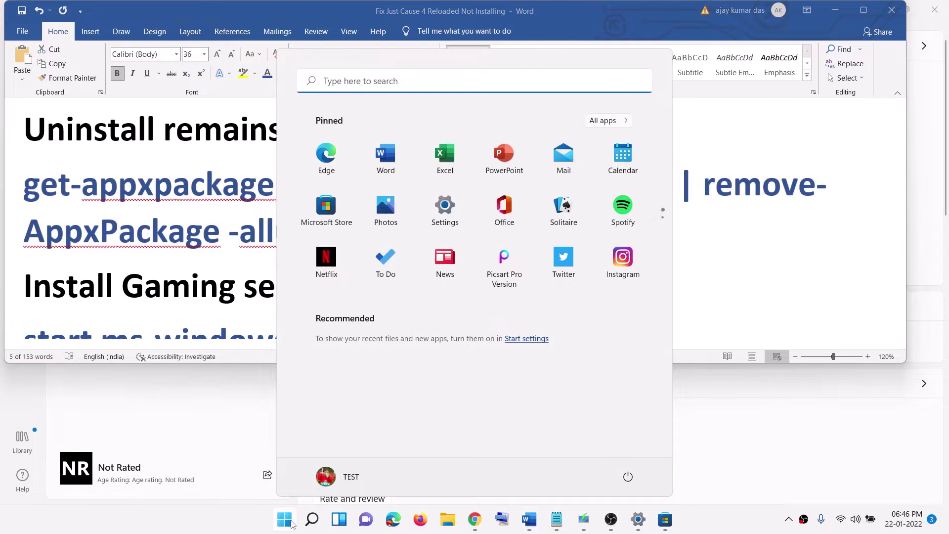
pyautogui.write('powers')
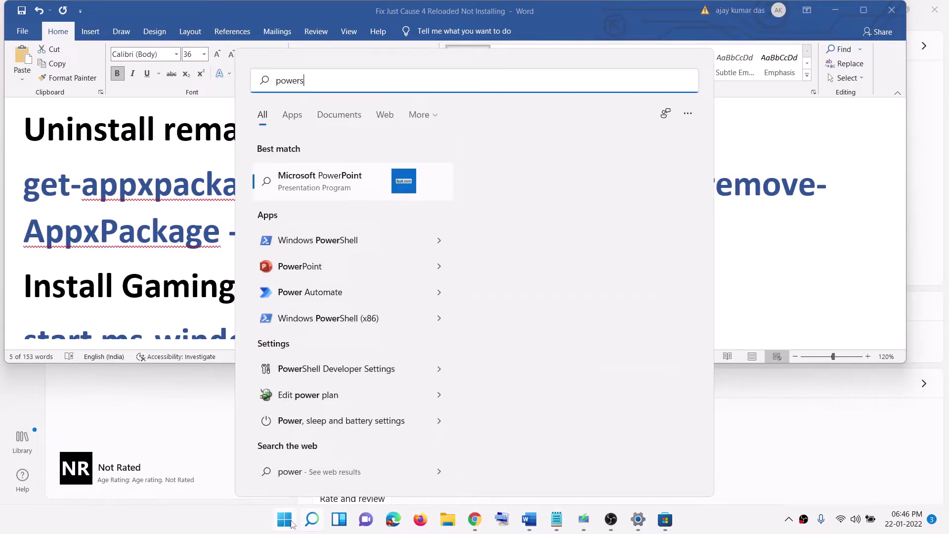
pyautogui.write('hell')
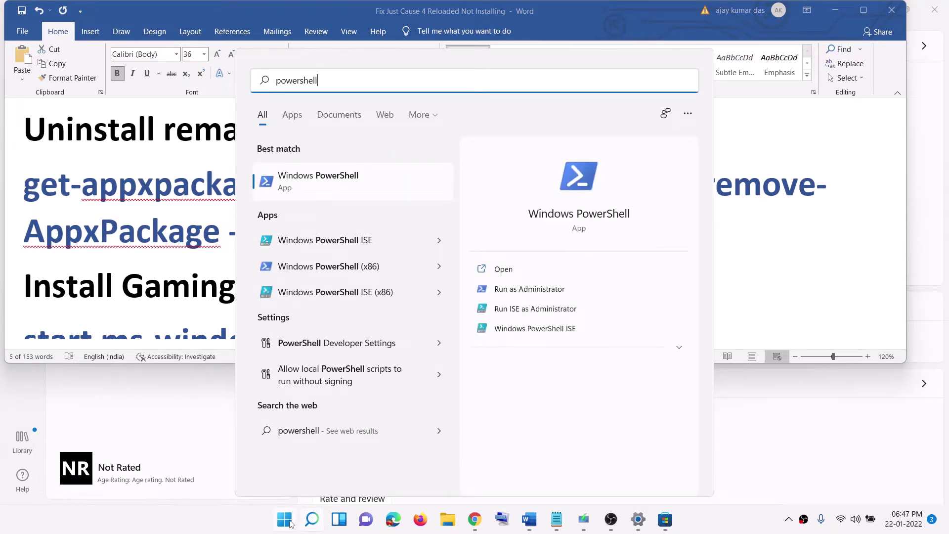
pyautogui.rightClick(320, 188)
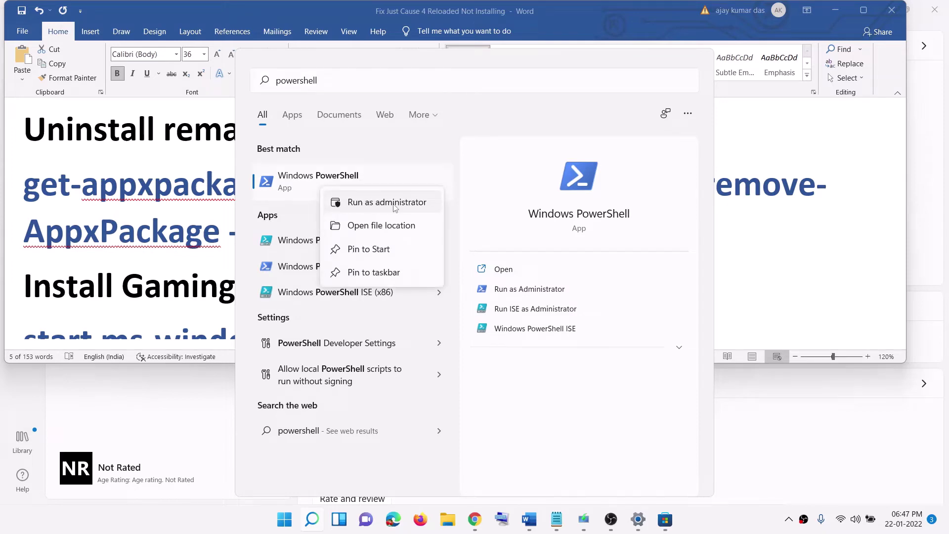
pyautogui.click(405, 203)
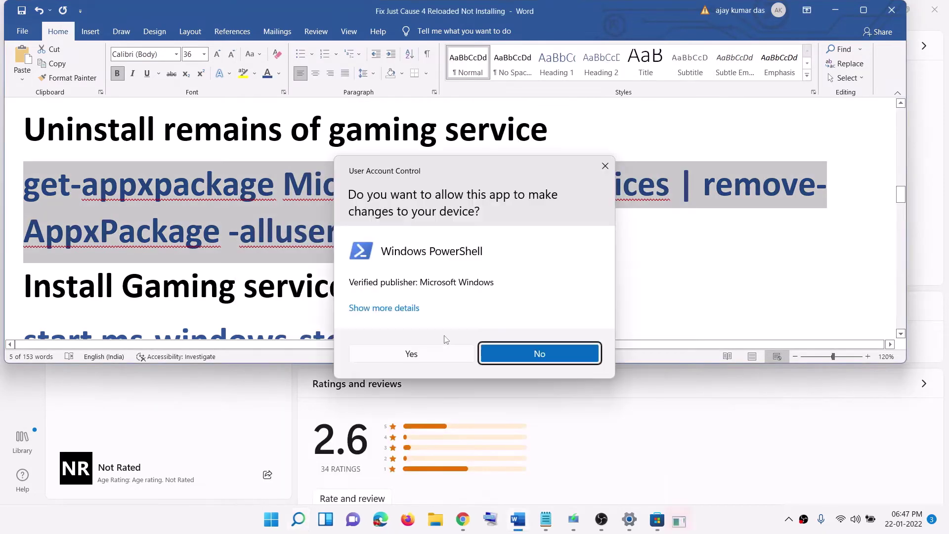
pyautogui.click(423, 355)
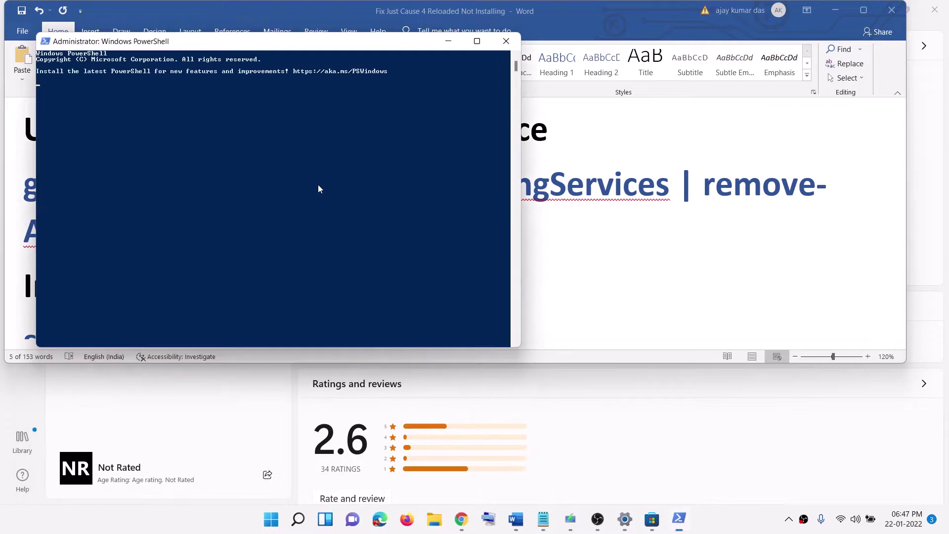
# Step: Run the command removing Gaming Services for all users in PowerShell
pyautogui.hotkey('ctrl', 'v')
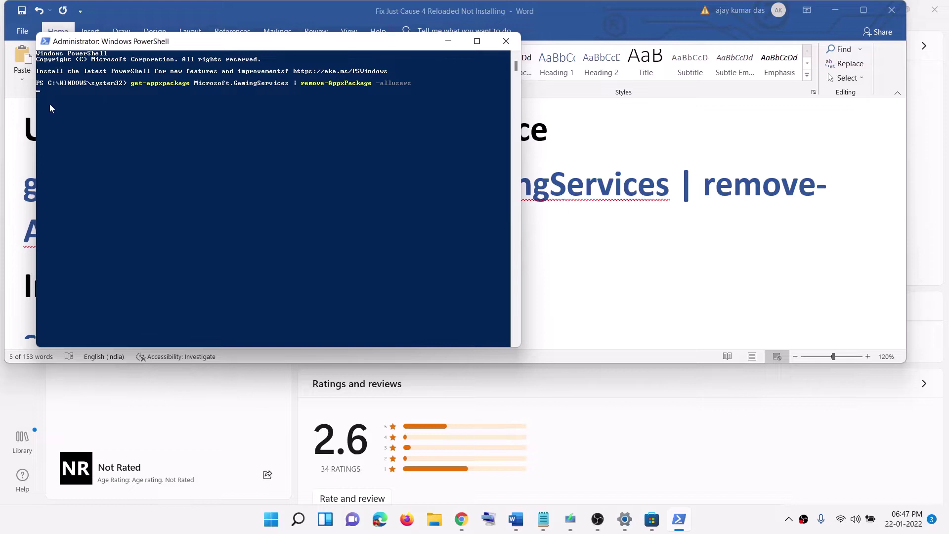
pyautogui.press('Return')
pyautogui.click(657, 263)
pyautogui.scroll(-2, 363, 249)
# Step: Copy the Store-launch command from Word and paste it at the PowerShell prompt
pyautogui.moveTo(485, 277); pyautogui.dragTo(25, 233)
pyautogui.rightClick(128, 253)
pyautogui.click(175, 278)
pyautogui.hotkey('alt', 'Tab')
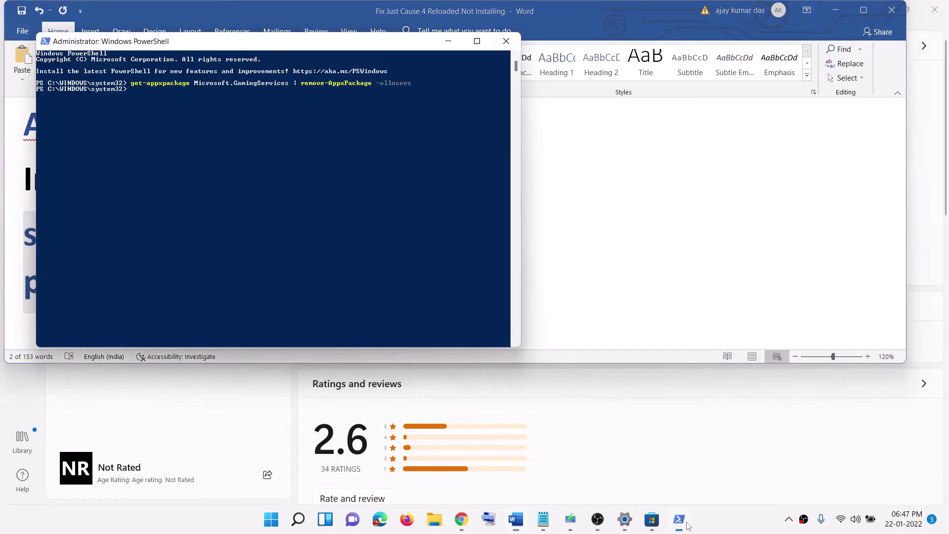
pyautogui.hotkey('ctrl', 'v')
pyautogui.moveTo(296, 46); pyautogui.dragTo(446, 93)
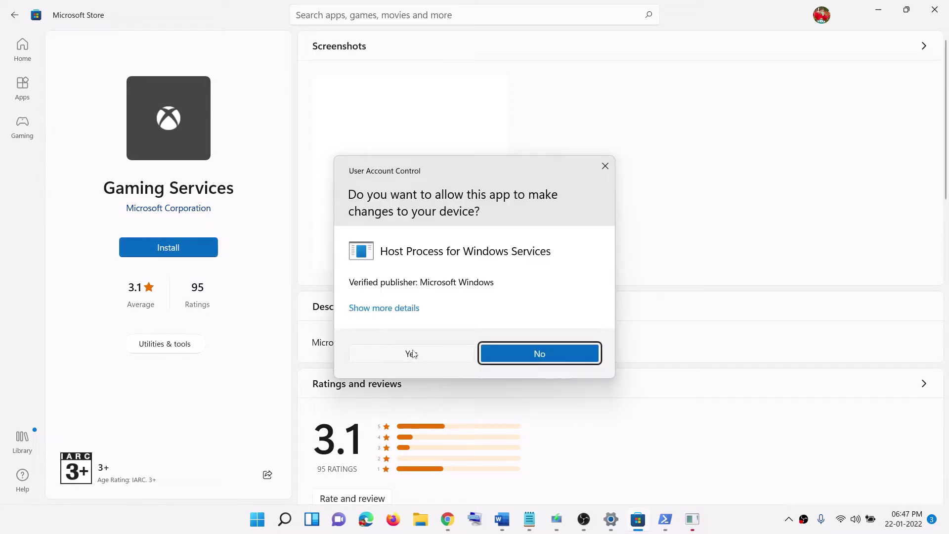
# Step: Approve the Gaming Services install so it starts downloading from Microsoft Store
pyautogui.click(411, 352)
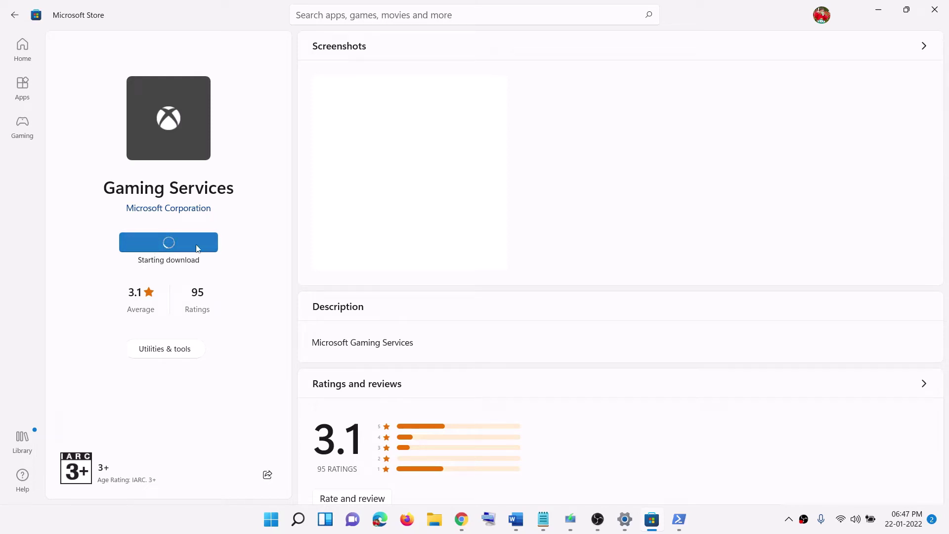
pyautogui.click(515, 519)
pyautogui.tripleClick(219, 260)
pyautogui.scroll(-5, 253, 257)
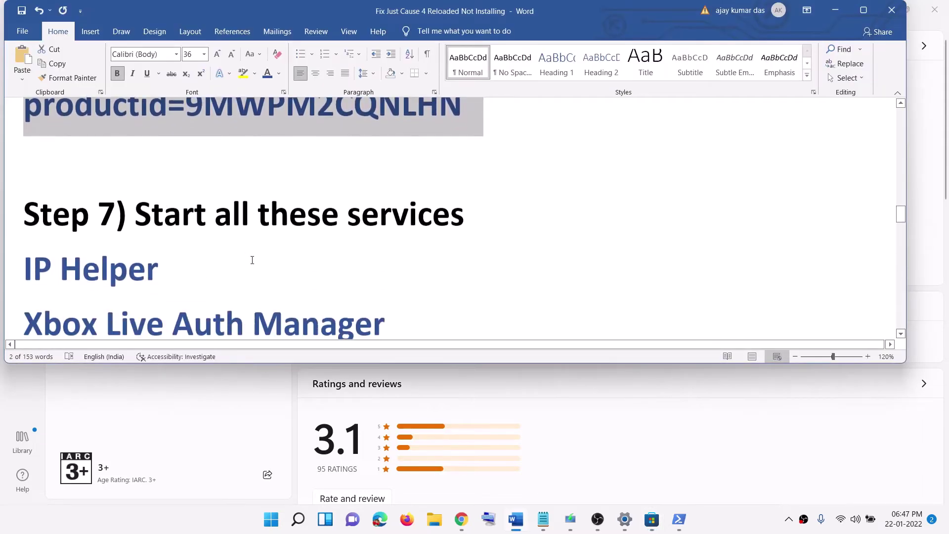
pyautogui.scroll(-3, 252, 260)
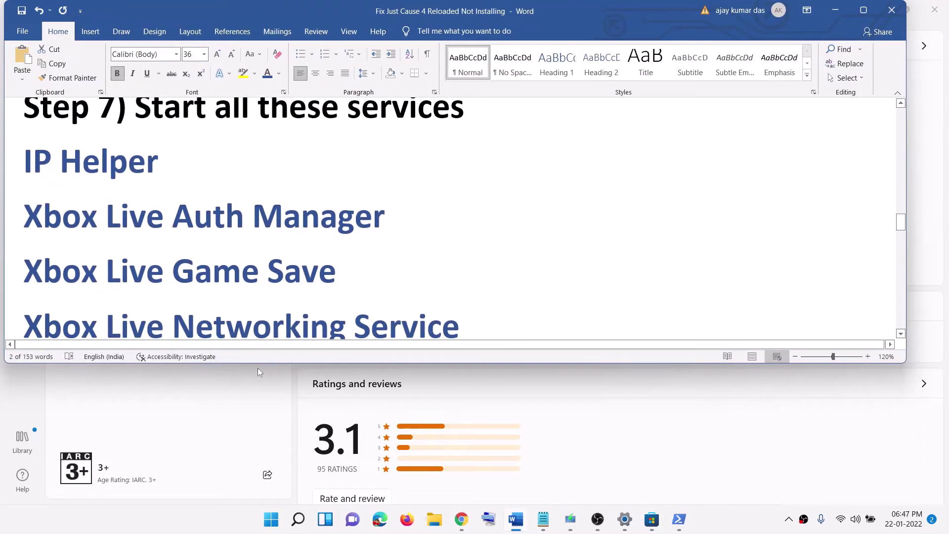
# Step: Search for 'servi' and open the Services console
pyautogui.click(271, 525)
pyautogui.write('servi')
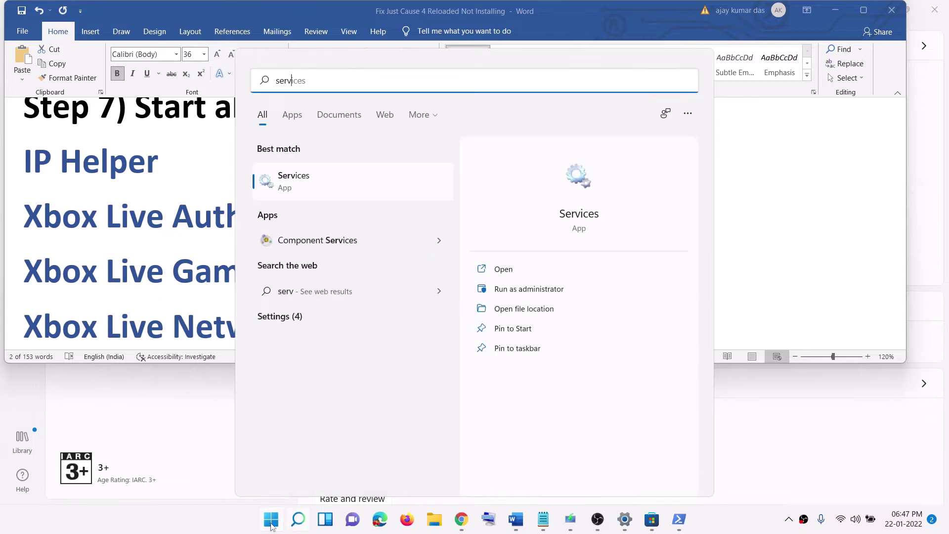
pyautogui.click(315, 178)
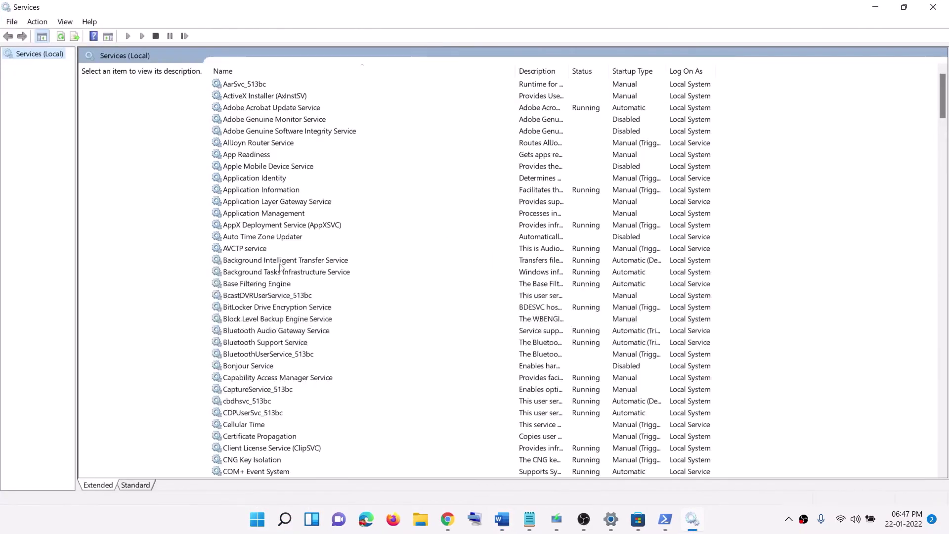
# Step: Set the IP Helper service's startup type to Automatic
pyautogui.click(264, 273)
pyautogui.press('i')
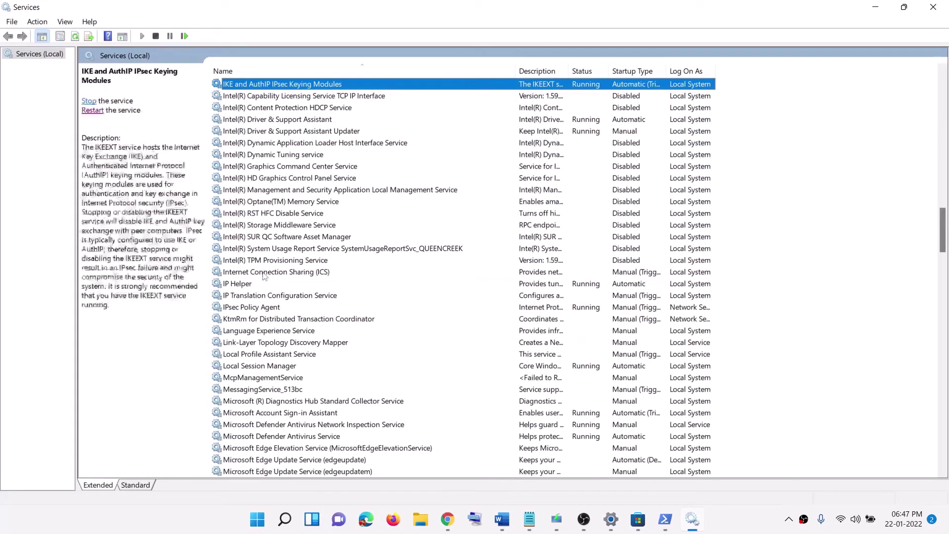
pyautogui.click(257, 286)
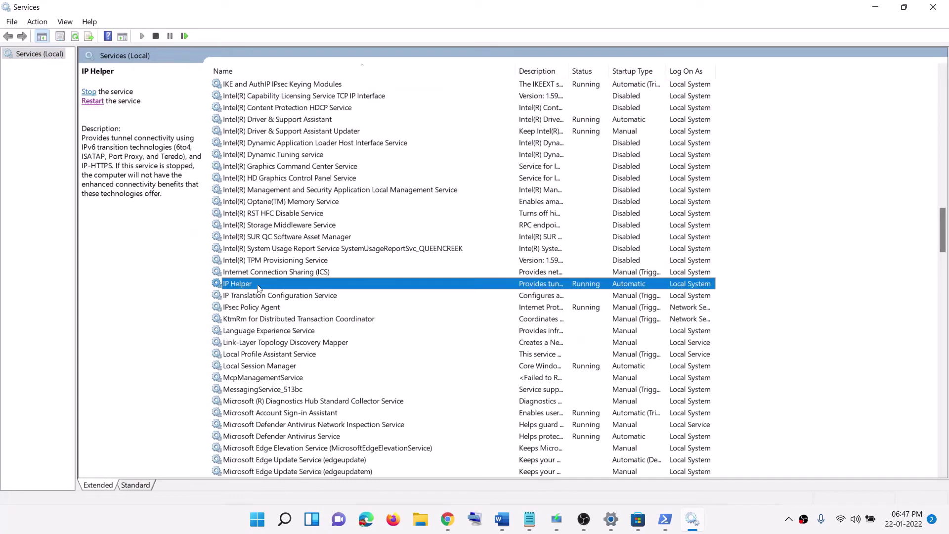
pyautogui.doubleClick(345, 287)
pyautogui.click(452, 244)
pyautogui.click(448, 263)
pyautogui.click(571, 383)
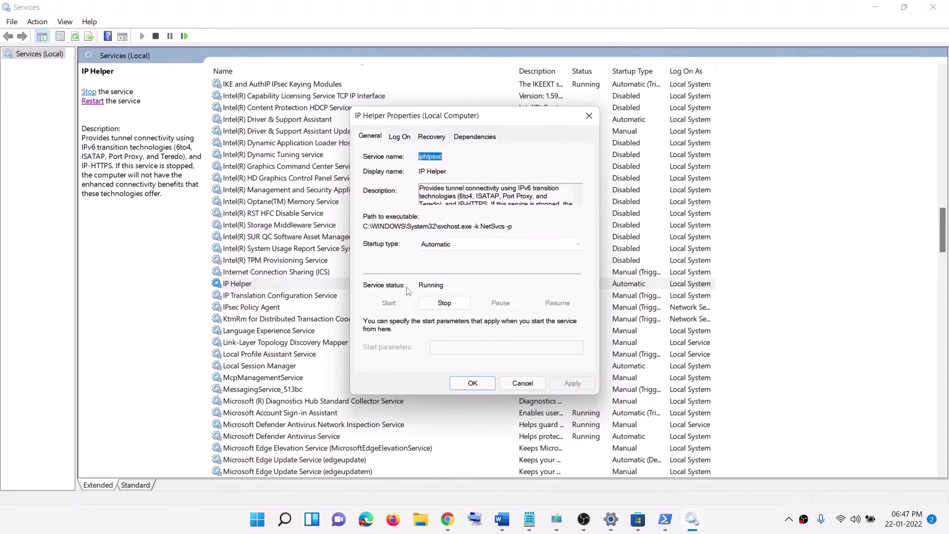
pyautogui.click(469, 385)
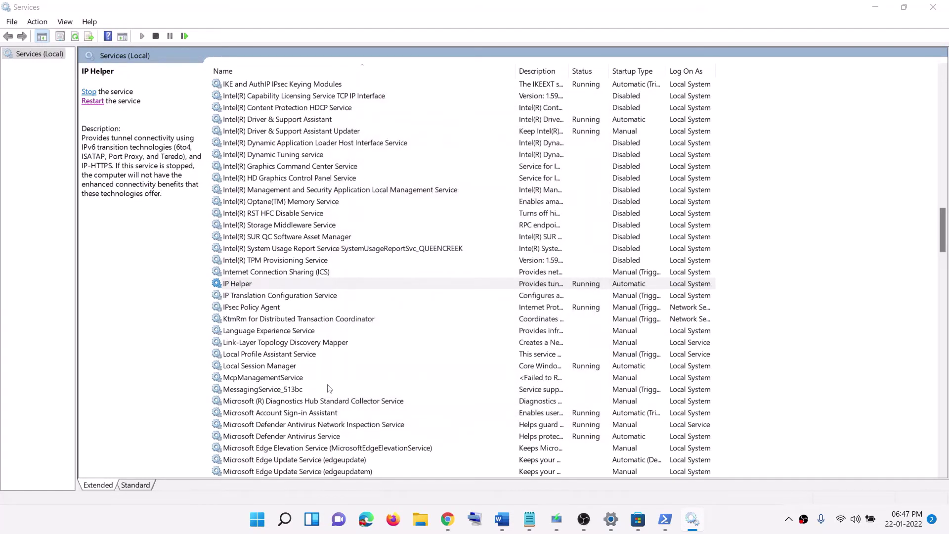
# Step: Set Xbox Accessory Management Service to Automatic startup
pyautogui.click(323, 389)
pyautogui.press('x')
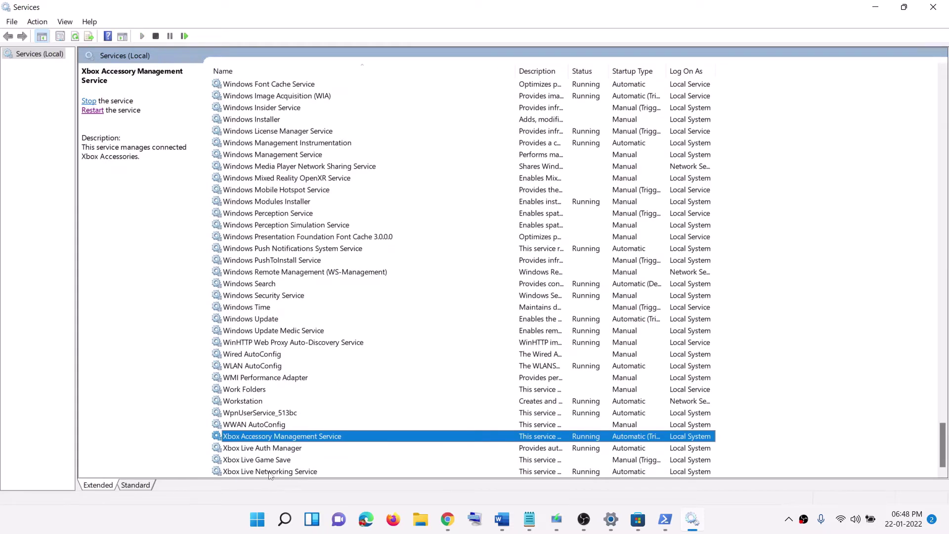
pyautogui.doubleClick(269, 439)
pyautogui.click(451, 244)
pyautogui.click(449, 263)
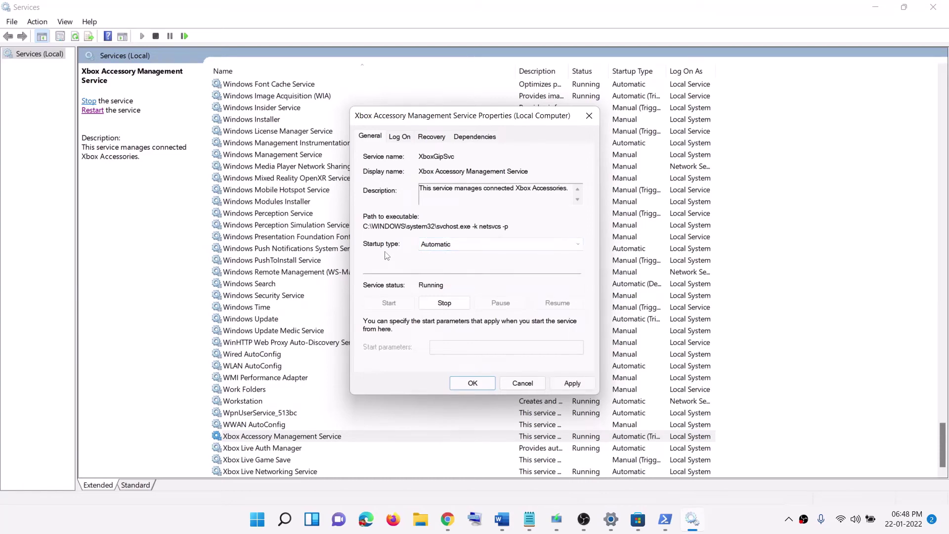
pyautogui.click(572, 383)
pyautogui.click(473, 383)
# Step: Set Xbox Live Auth Manager to Automatic startup
pyautogui.doubleClick(272, 459)
pyautogui.press('Escape')
pyautogui.click(270, 448)
pyautogui.doubleClick(271, 448)
pyautogui.click(478, 259)
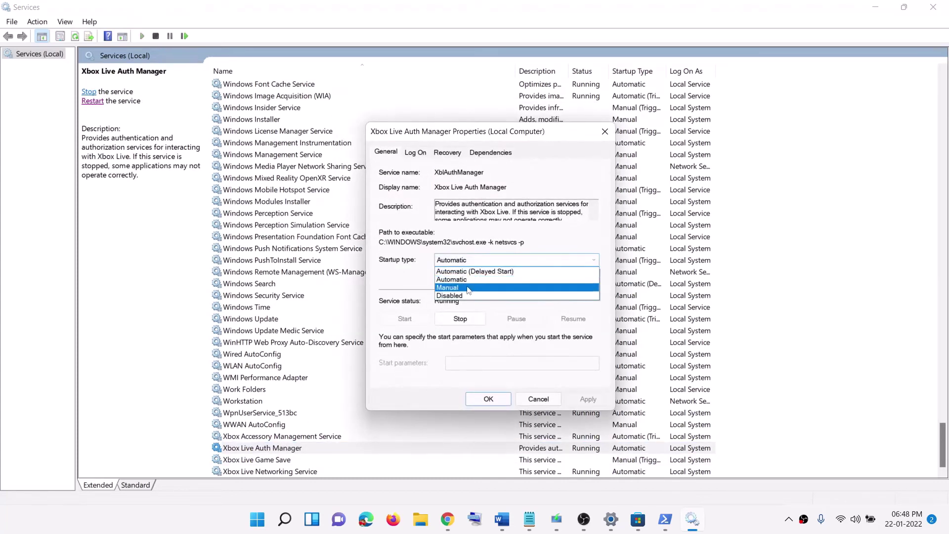
pyautogui.click(466, 281)
pyautogui.click(588, 399)
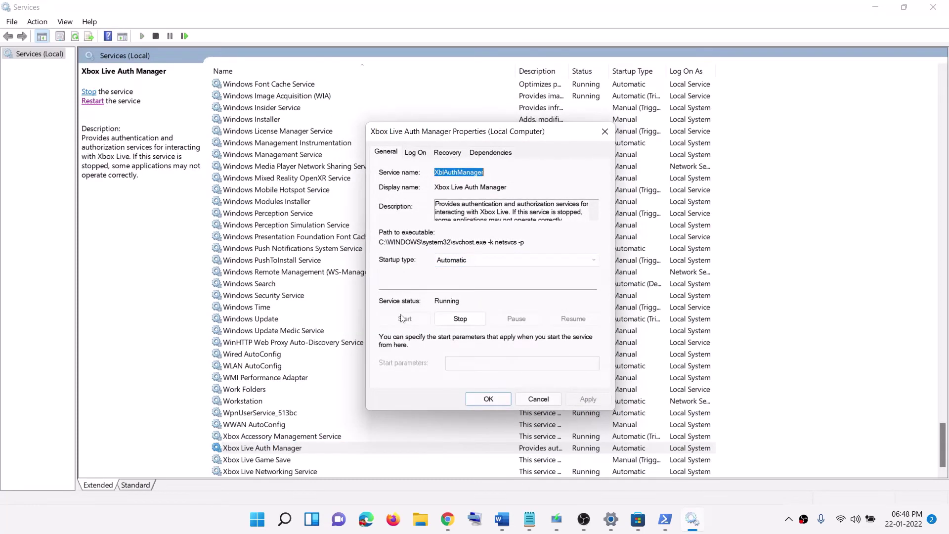
pyautogui.click(489, 399)
# Step: Set Xbox Live Game Save to Automatic and start the service
pyautogui.doubleClick(261, 461)
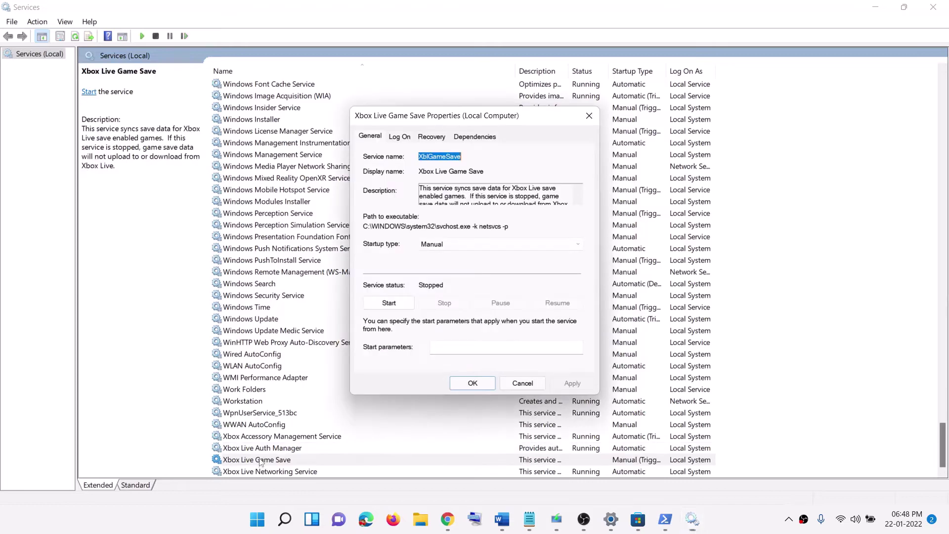
pyautogui.click(452, 245)
pyautogui.click(449, 254)
pyautogui.click(446, 242)
pyautogui.click(449, 262)
pyautogui.click(563, 383)
pyautogui.click(382, 303)
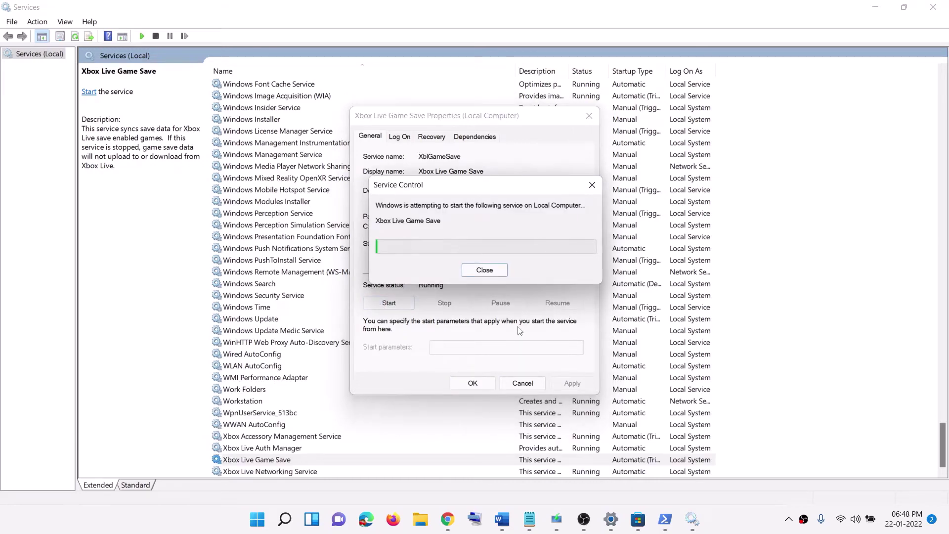
pyautogui.click(457, 385)
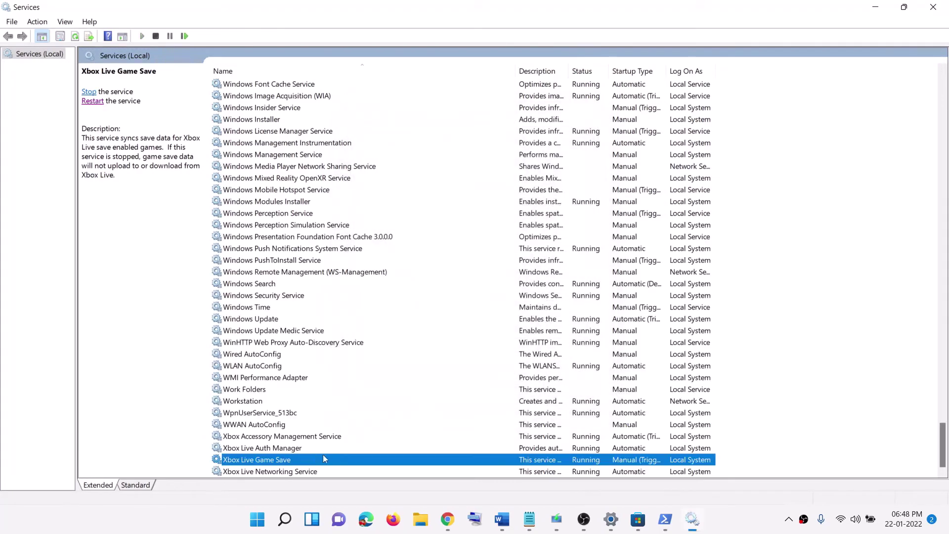
# Step: Set Xbox Live Networking Service to Automatic startup
pyautogui.doubleClick(276, 472)
pyautogui.click(476, 244)
pyautogui.click(436, 251)
pyautogui.click(575, 383)
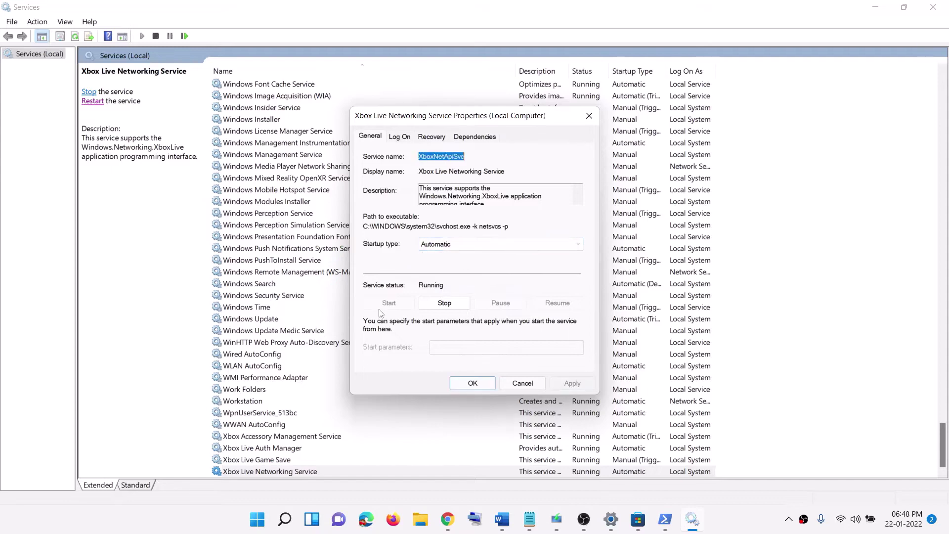
pyautogui.click(472, 384)
pyautogui.doubleClick(265, 321)
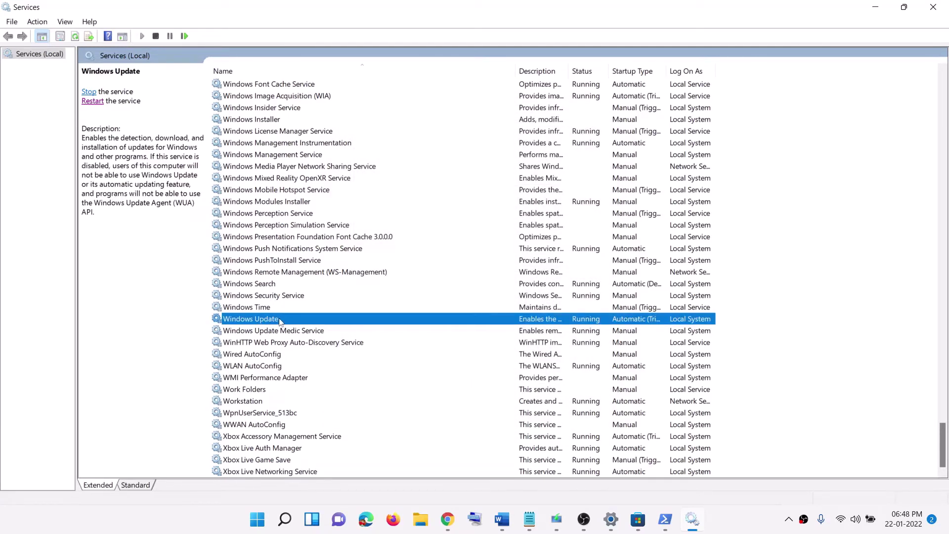
# Step: Set the Windows Update service startup type to Automatic, apply and close its properties
pyautogui.click(455, 244)
pyautogui.click(456, 263)
pyautogui.click(565, 385)
pyautogui.click(472, 384)
# Step: Locate the two Gaming Services entries in the services list
pyautogui.click(320, 271)
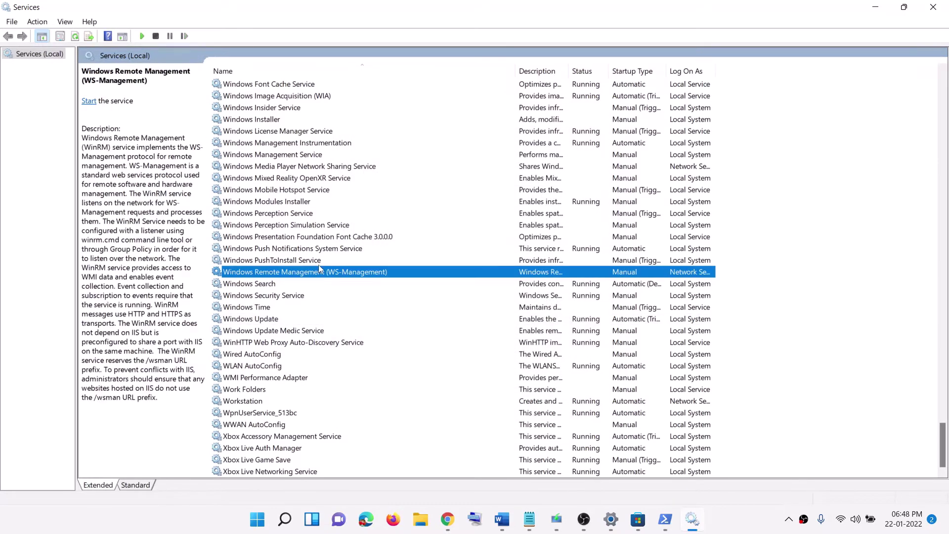
pyautogui.write('geo')
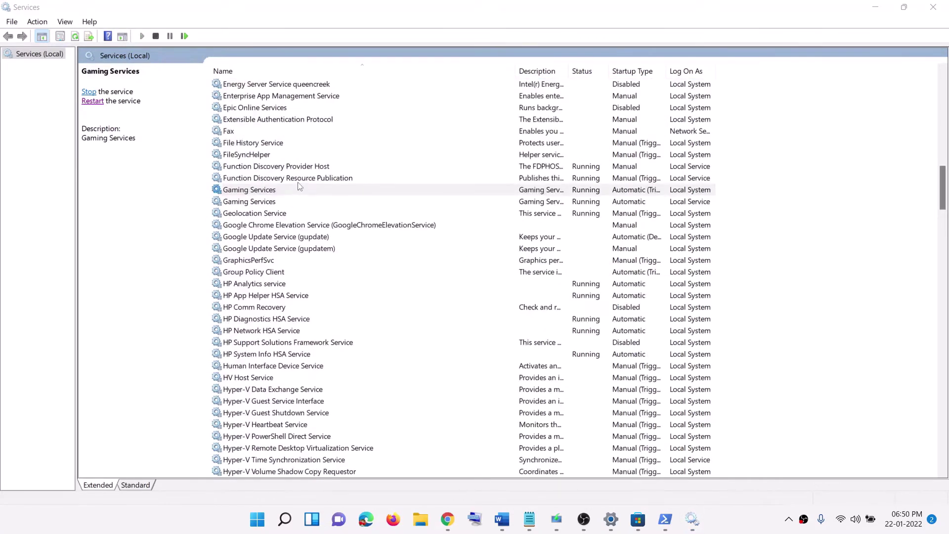
pyautogui.click(293, 192)
pyautogui.click(587, 202)
pyautogui.click(586, 191)
pyautogui.click(586, 203)
pyautogui.click(584, 193)
pyautogui.click(585, 201)
pyautogui.click(579, 193)
# Step: Stop both Gaming Services services
pyautogui.rightClick(537, 194)
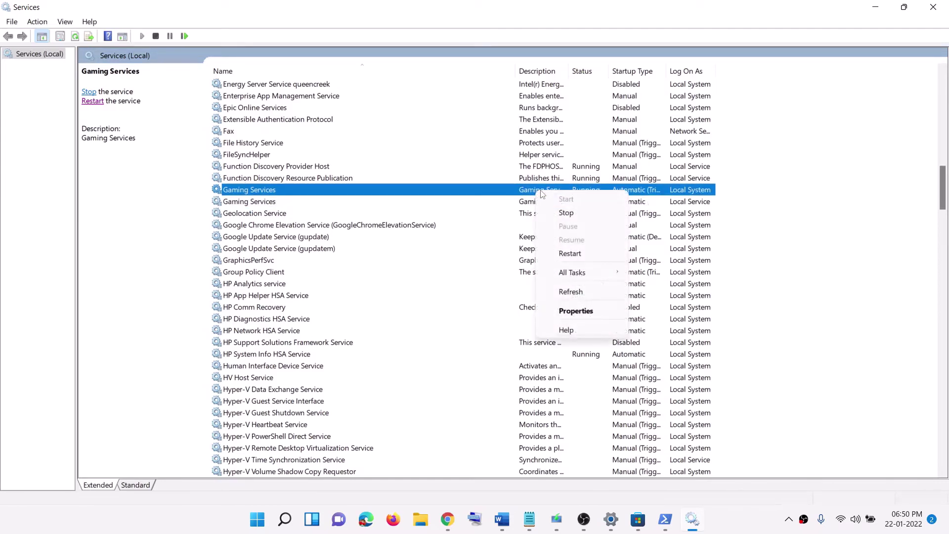
pyautogui.click(548, 192)
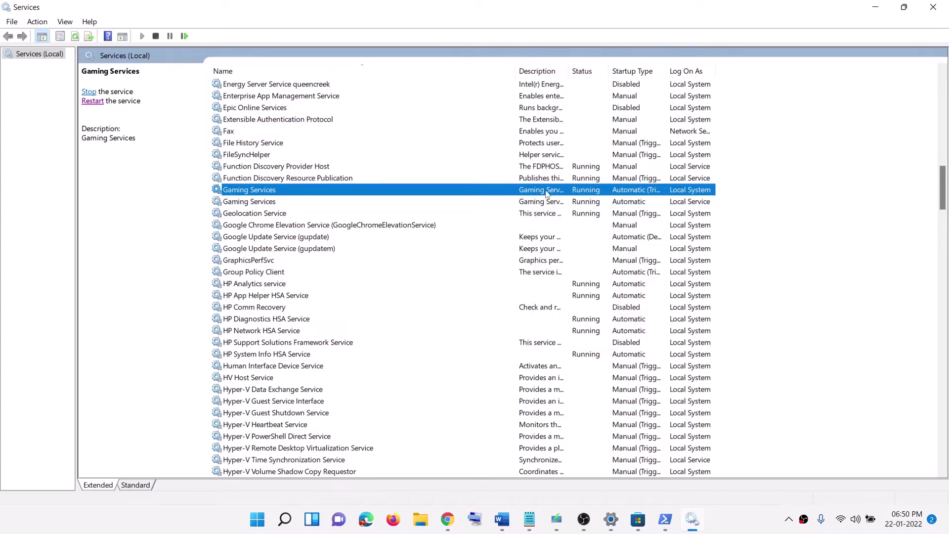
pyautogui.rightClick(537, 192)
pyautogui.click(551, 213)
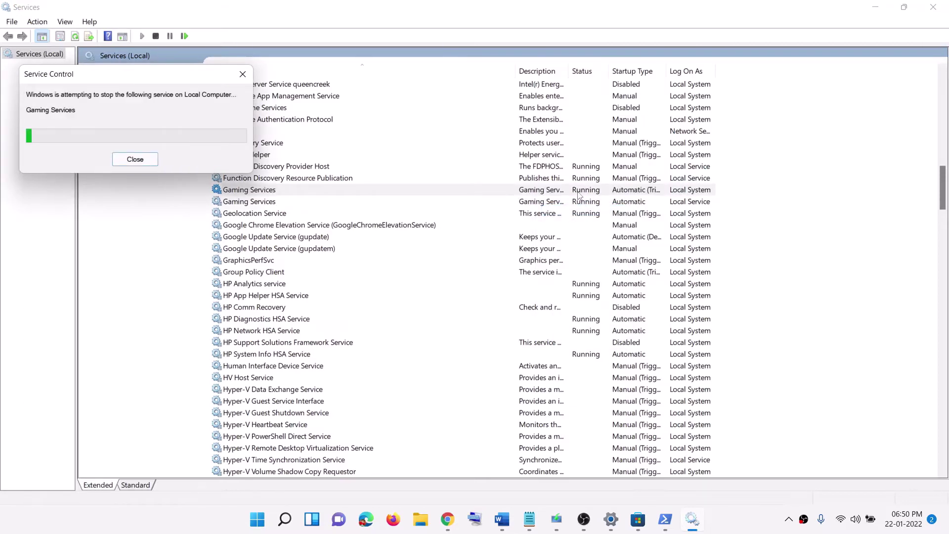
pyautogui.click(548, 205)
pyautogui.rightClick(547, 205)
pyautogui.click(582, 224)
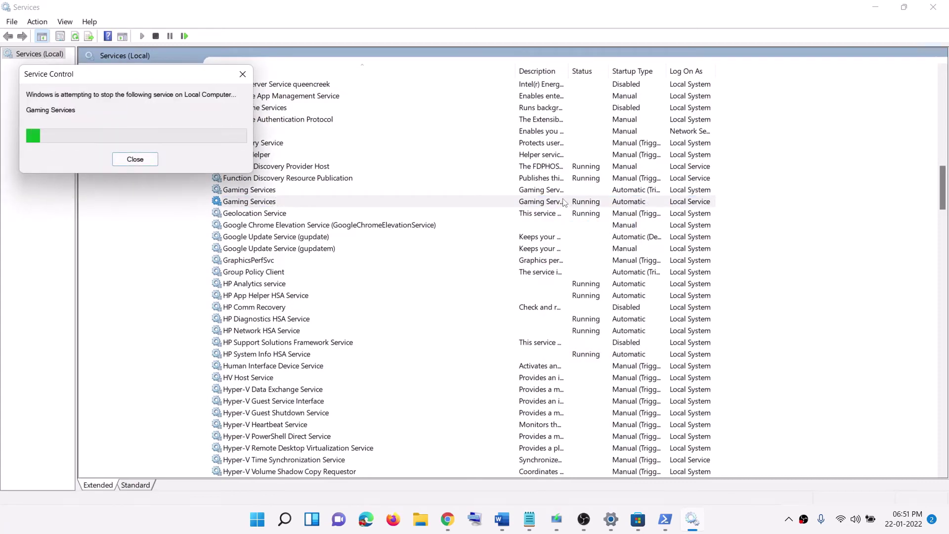
# Step: Start both Gaming Services services again
pyautogui.click(550, 190)
pyautogui.rightClick(548, 192)
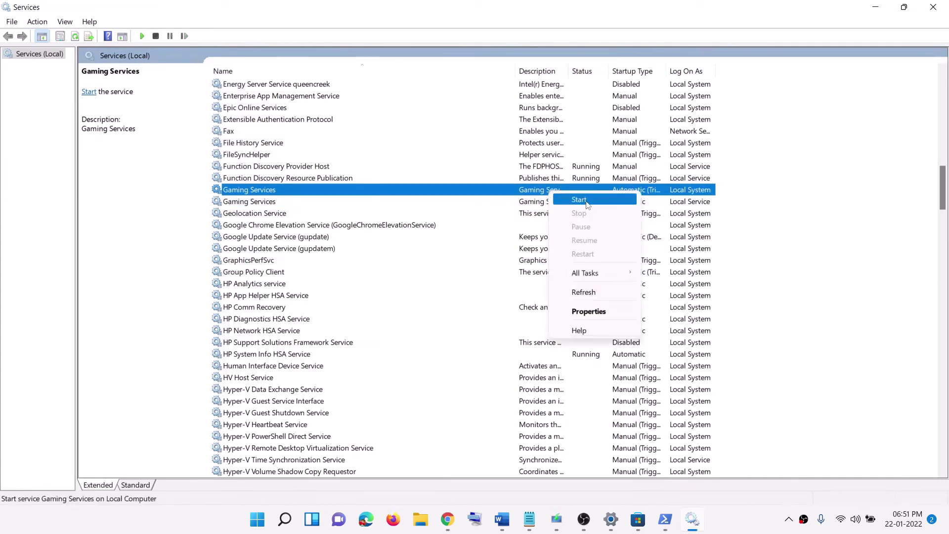
pyautogui.click(579, 199)
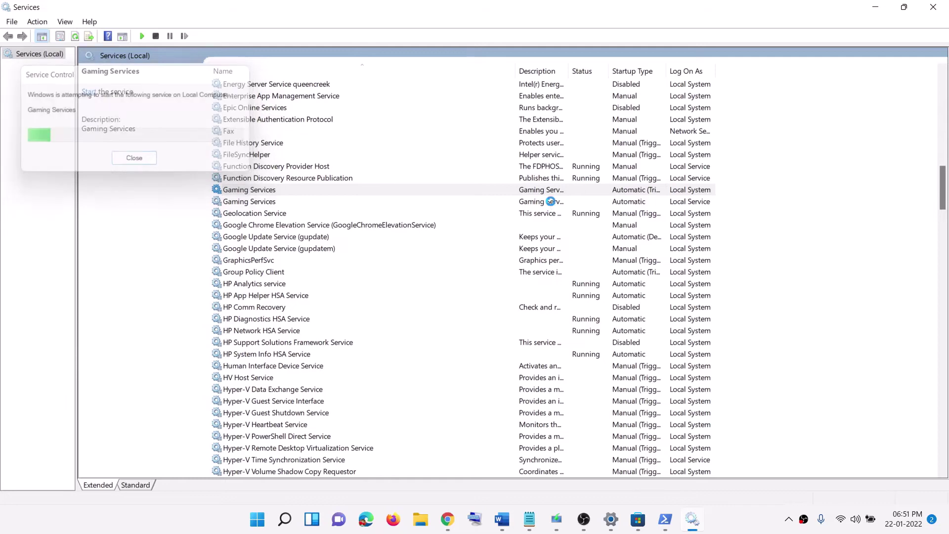
pyautogui.click(552, 202)
pyautogui.rightClick(550, 203)
pyautogui.click(574, 206)
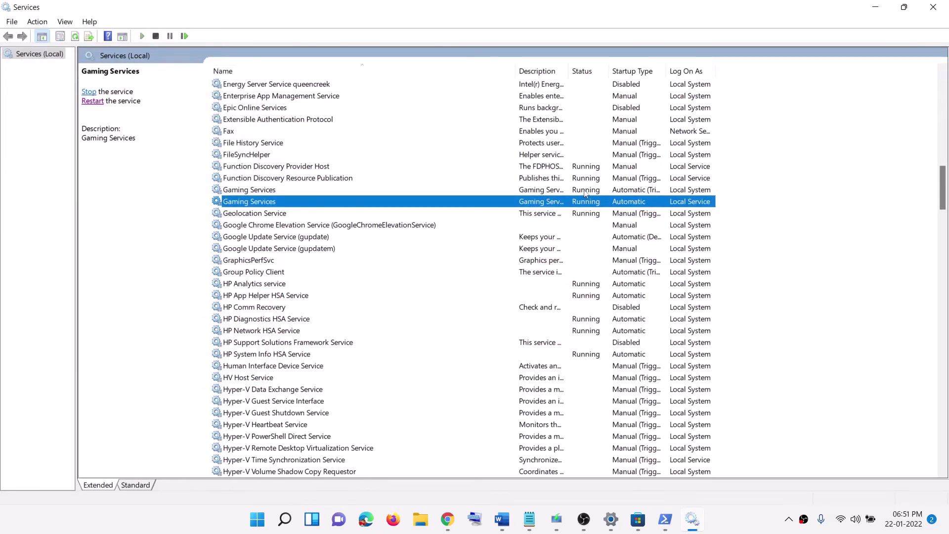
# Step: Keep Microsoft Store Install Service on Automatic startup, confirm, and close Services
pyautogui.click(538, 166)
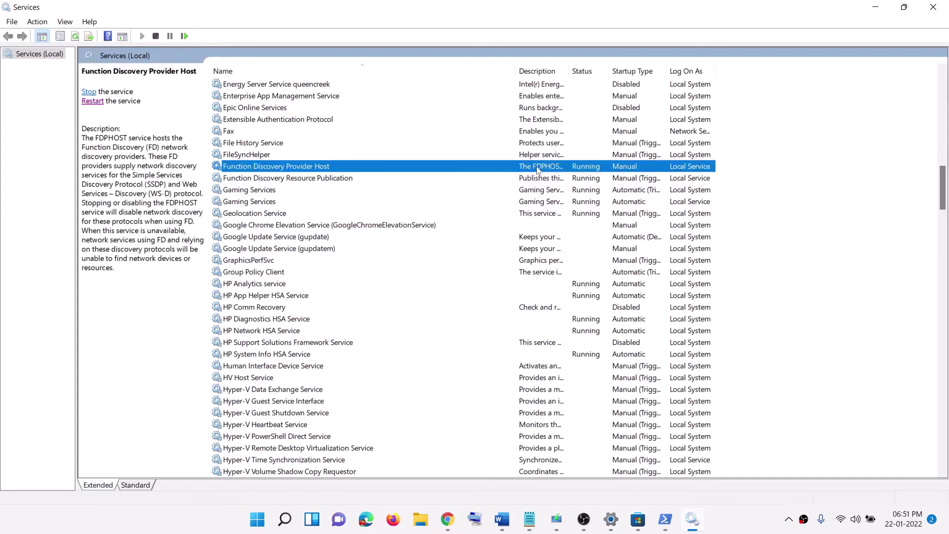
pyautogui.press('m')
pyautogui.click(284, 265)
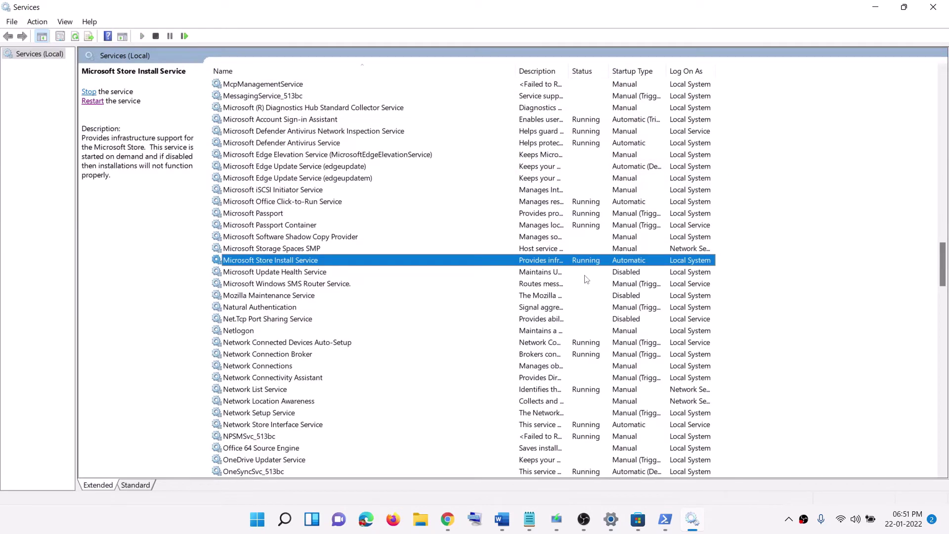
pyautogui.doubleClick(560, 261)
pyautogui.click(491, 244)
pyautogui.click(451, 254)
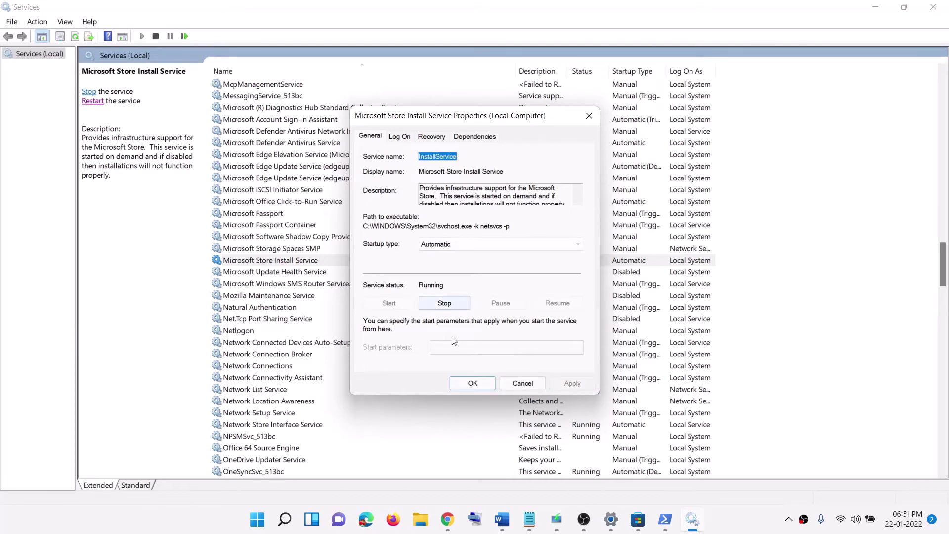
pyautogui.click(472, 383)
pyautogui.click(933, 8)
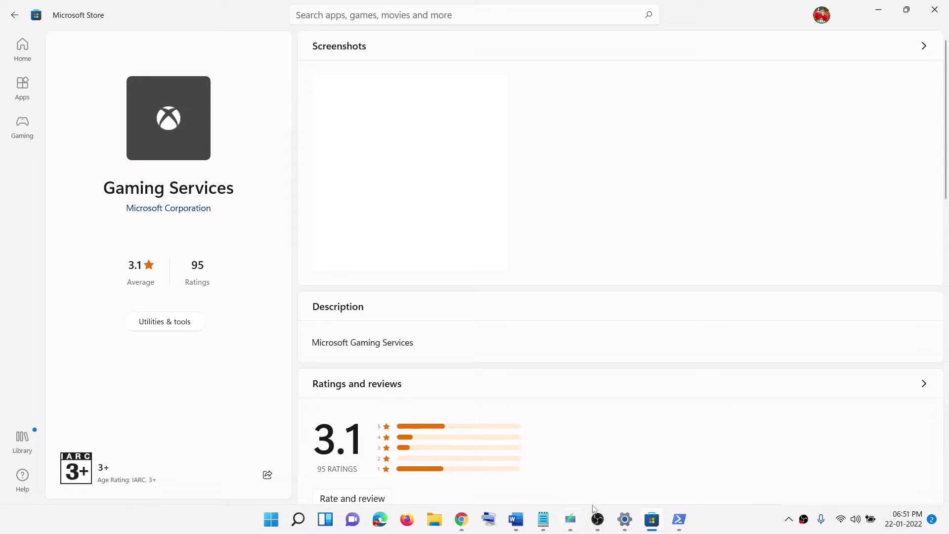
# Step: Highlight the Update Windows step in the Word guide
pyautogui.click(513, 515)
pyautogui.scroll(-7, 314, 285)
pyautogui.scroll(1, 314, 285)
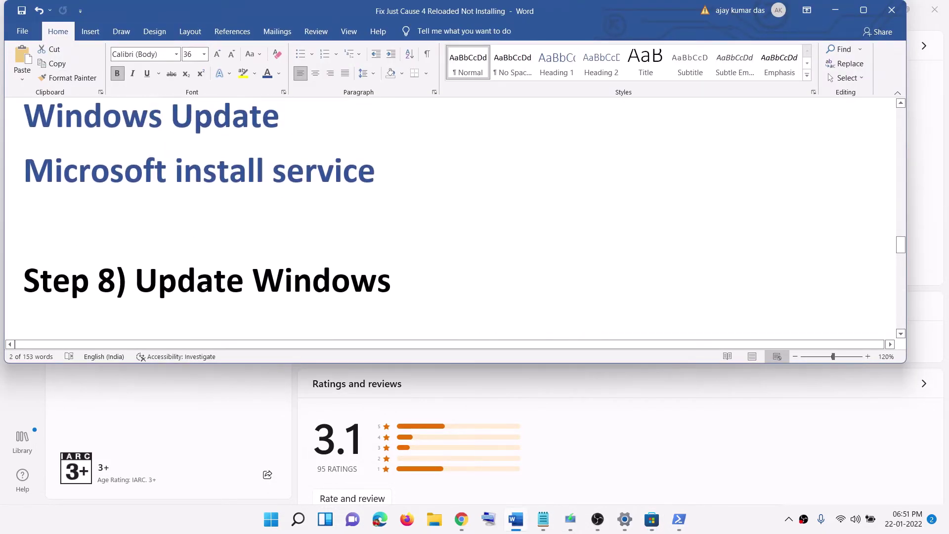
pyautogui.moveTo(135, 280); pyautogui.dragTo(395, 280)
# Step: Run Check for updates in Settings > Windows Update, then restore the window smaller
pyautogui.click(271, 519)
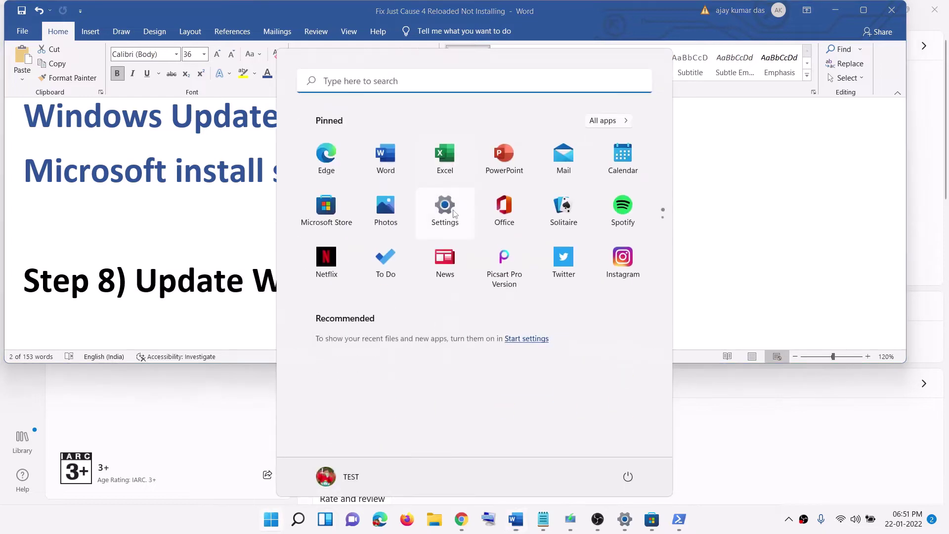
pyautogui.click(444, 239)
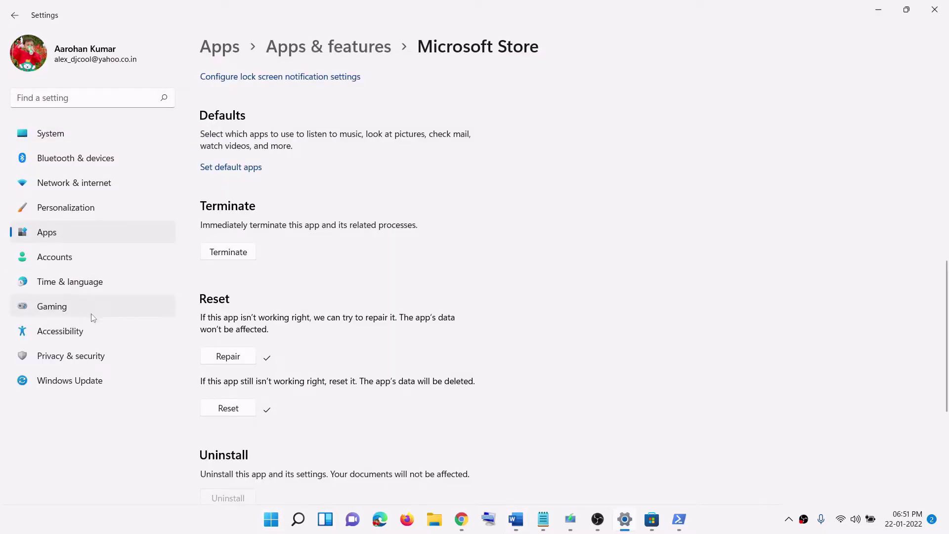
pyautogui.click(55, 387)
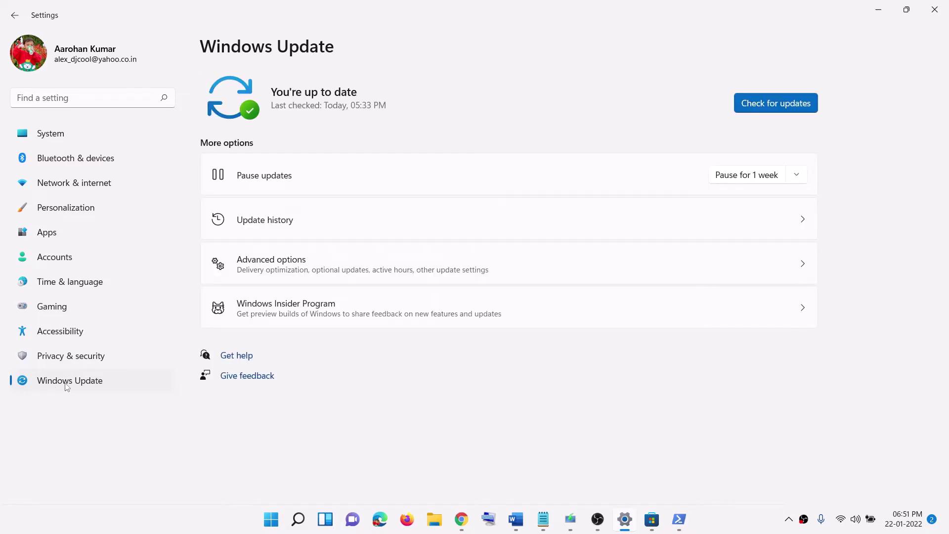
pyautogui.click(770, 106)
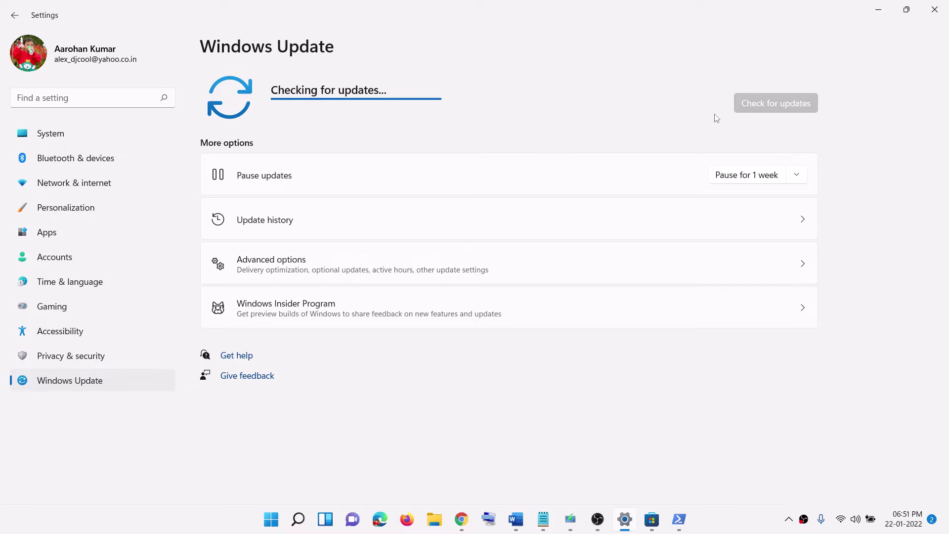
pyautogui.doubleClick(854, 14)
pyautogui.click(854, 15)
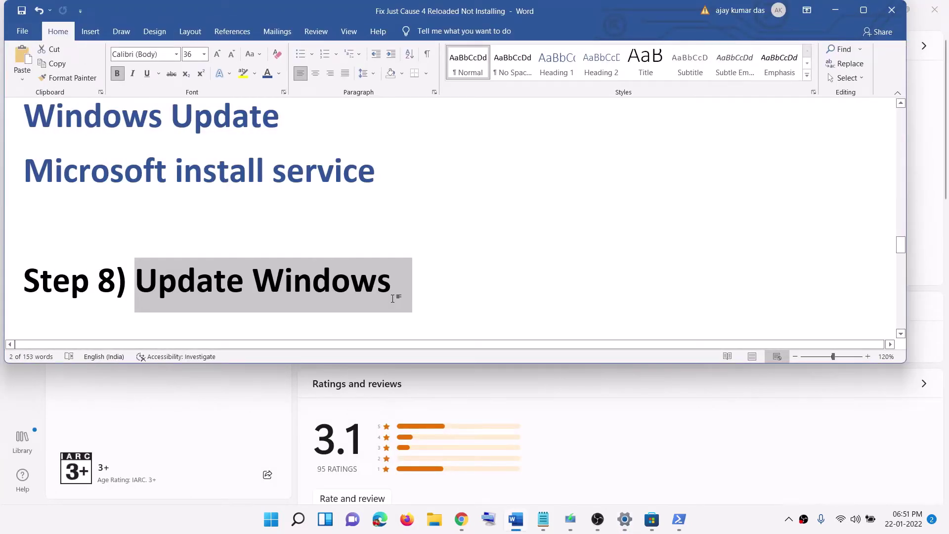
# Step: Mark the Xbox reinstall step, then uninstall the Xbox app found by searching 'xbox'
pyautogui.scroll(-3, 392, 298)
pyautogui.moveTo(182, 246); pyautogui.dragTo(609, 249)
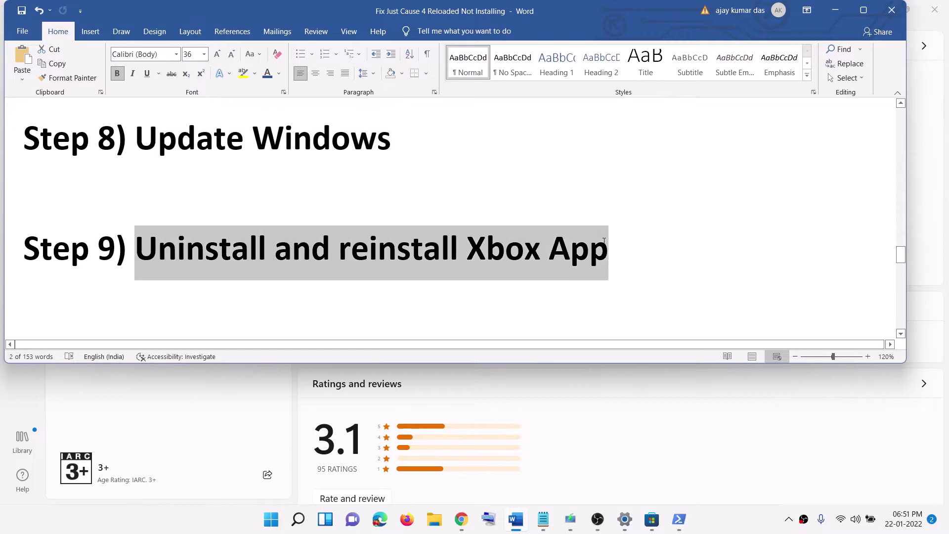
pyautogui.click(272, 520)
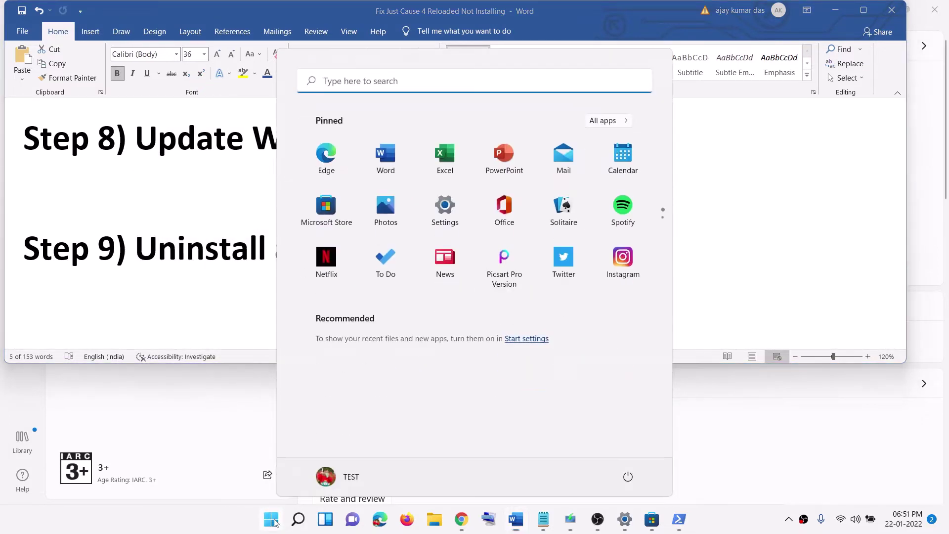
pyautogui.write('xbox')
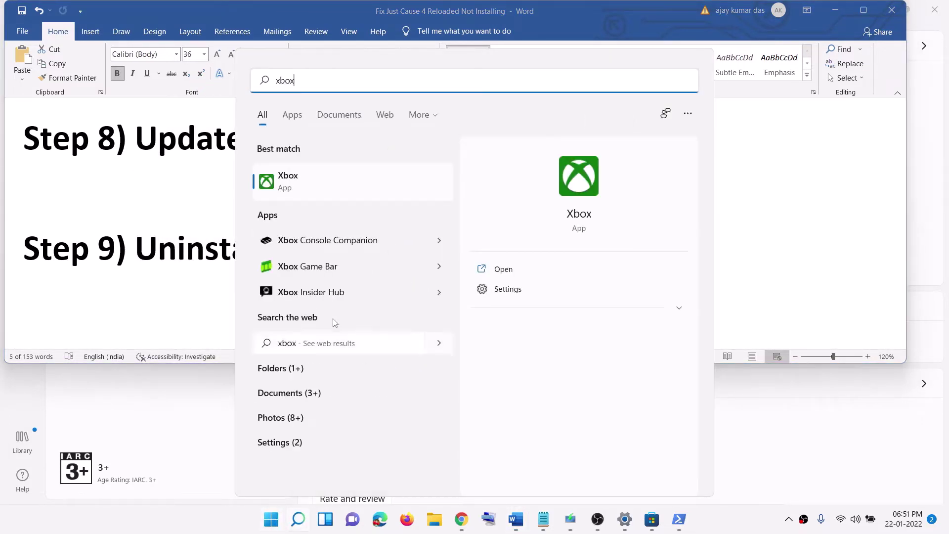
pyautogui.rightClick(292, 186)
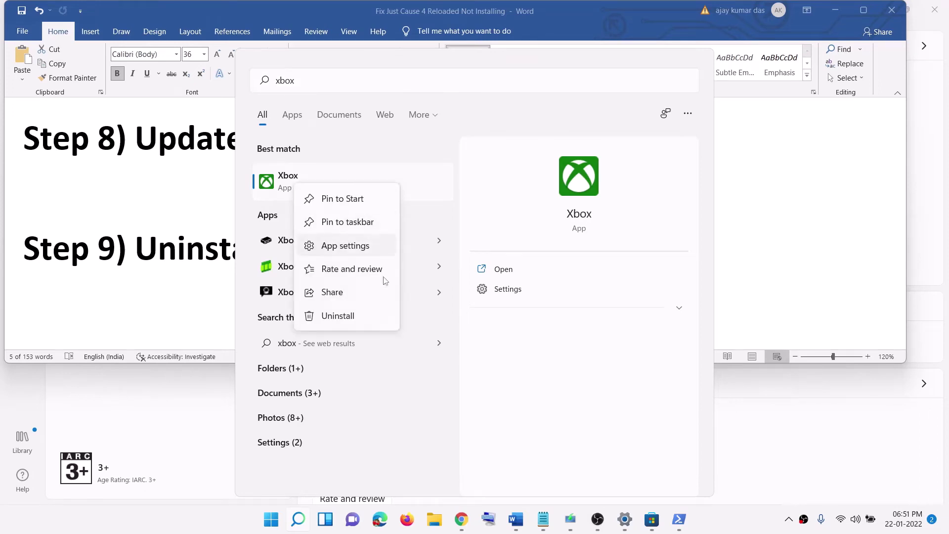
pyautogui.click(357, 314)
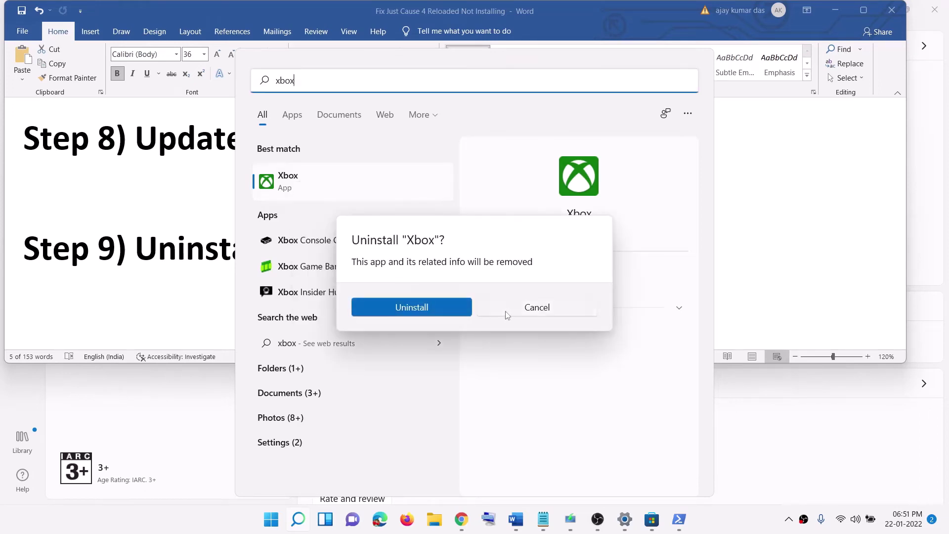
pyautogui.click(417, 308)
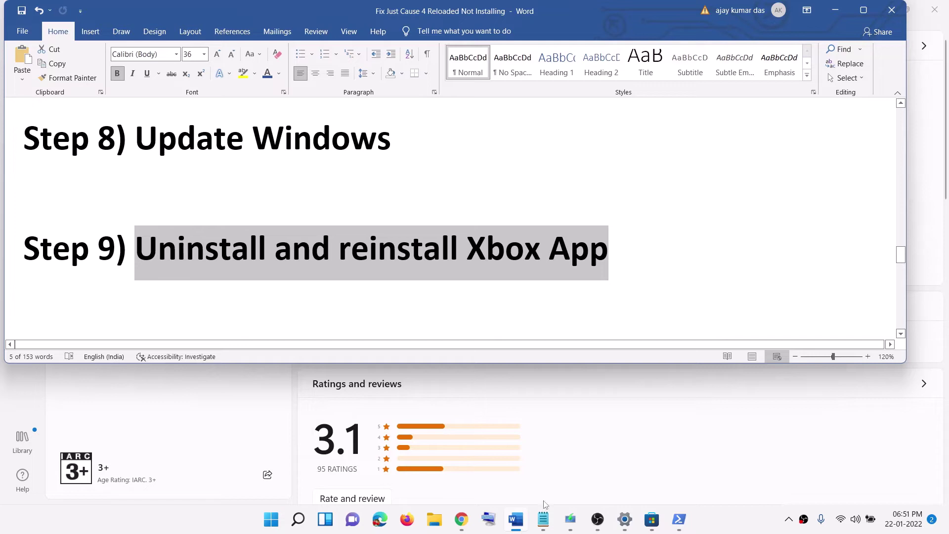
pyautogui.click(651, 520)
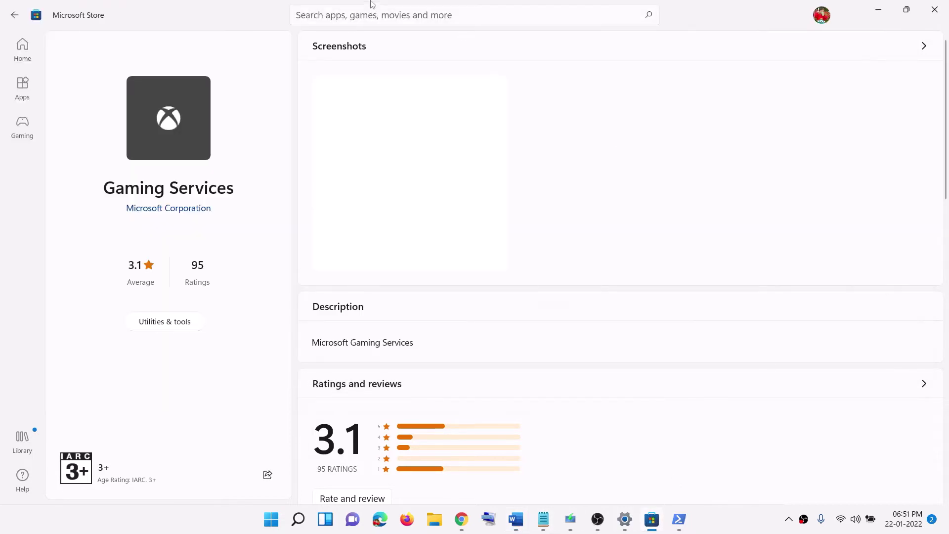
# Step: Open the Xbox app's store page via 'xb' search, then scroll the Word guide to Step 10
pyautogui.click(358, 17)
pyautogui.write('xbox')
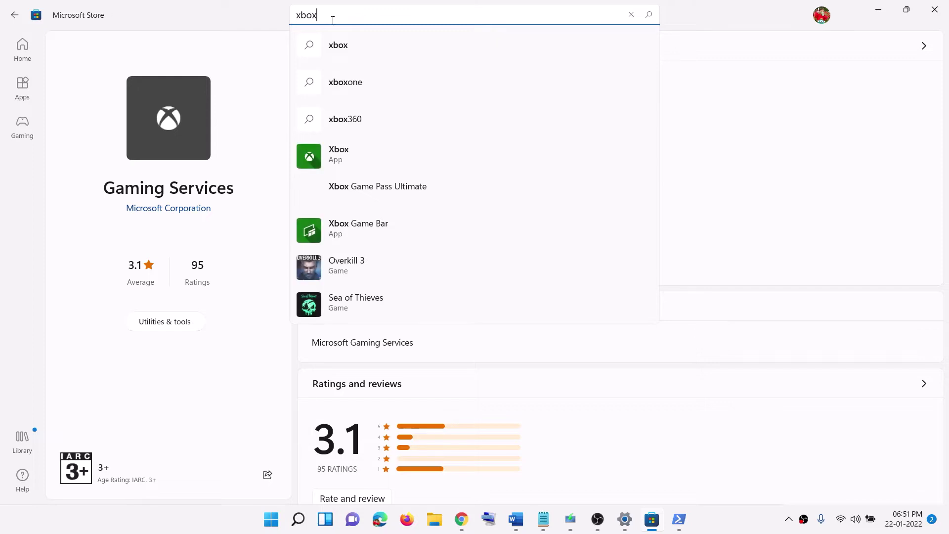
pyautogui.click(376, 164)
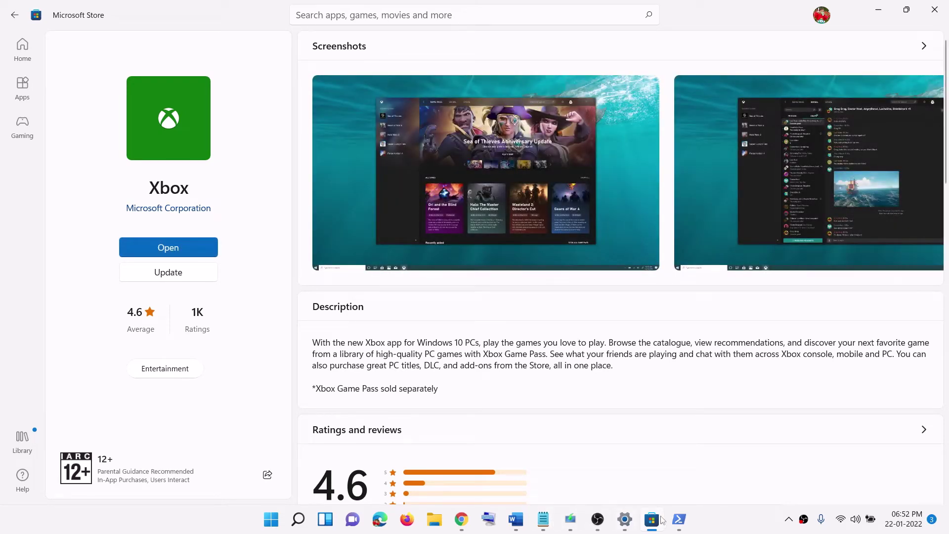
pyautogui.click(515, 518)
pyautogui.scroll(-3, 383, 222)
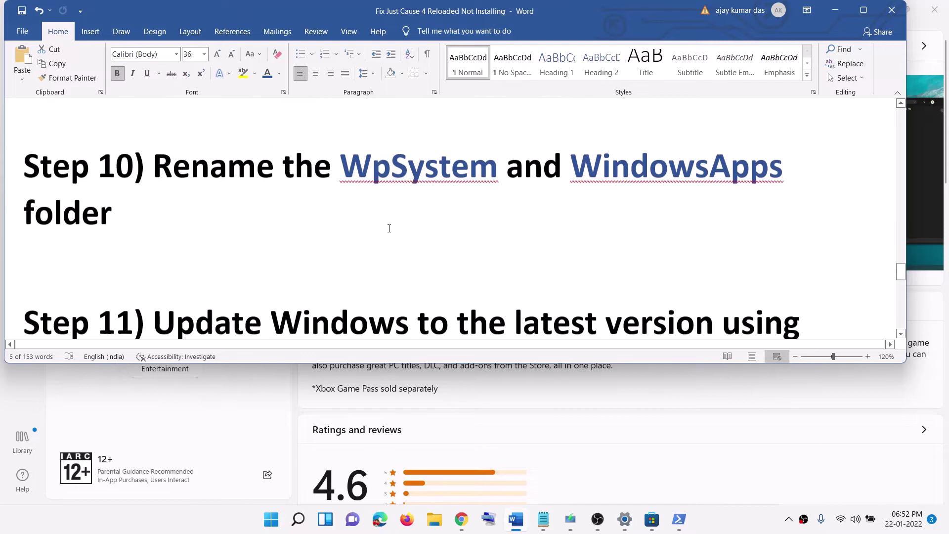